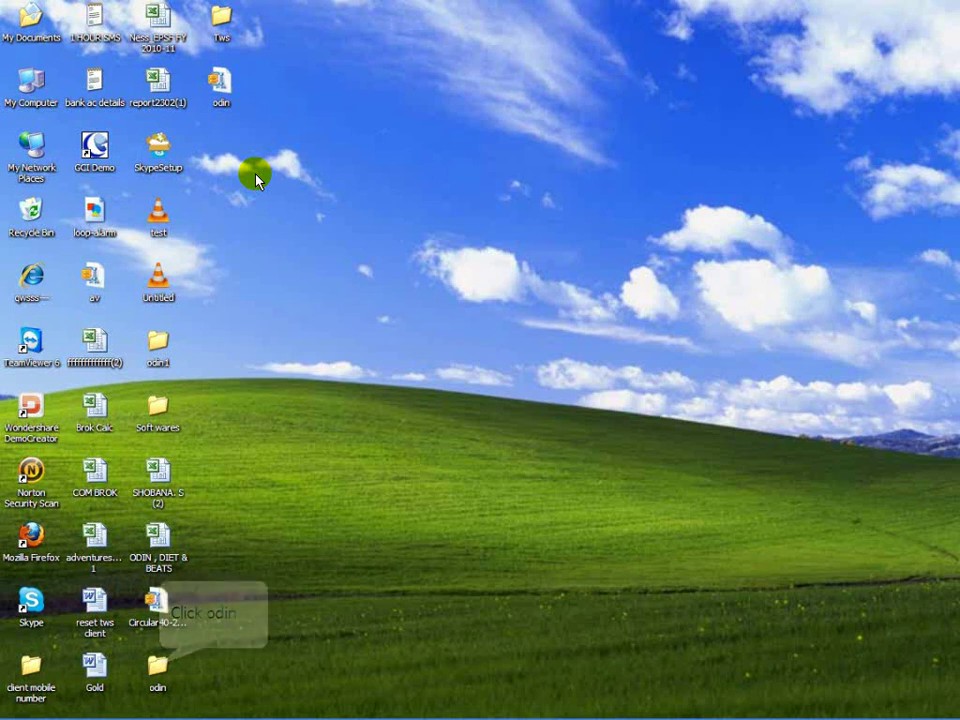
- Browse to odin\Client\Client\disk1 and launch the ODIN Trader Workstation SETUP.exe
double_click(158, 664)
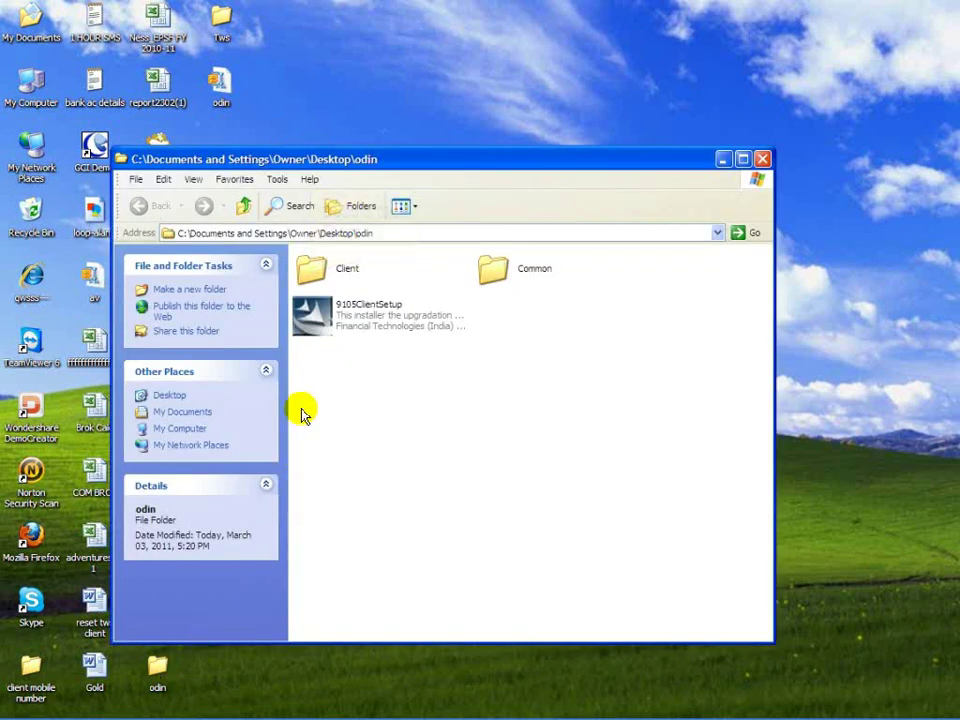
double_click(311, 270)
double_click(312, 274)
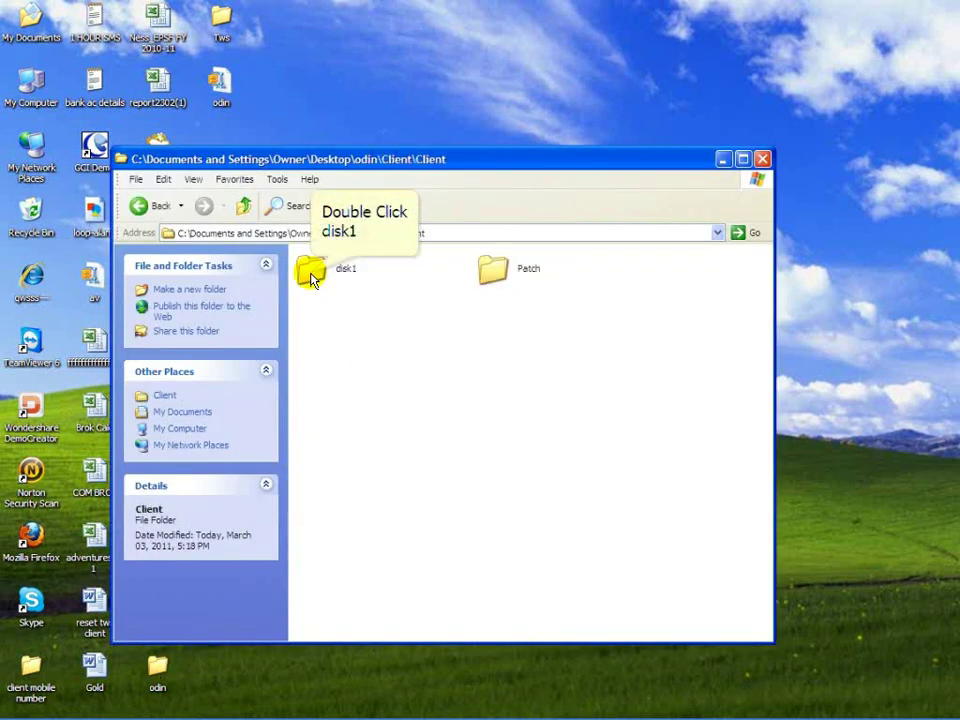
double_click(311, 274)
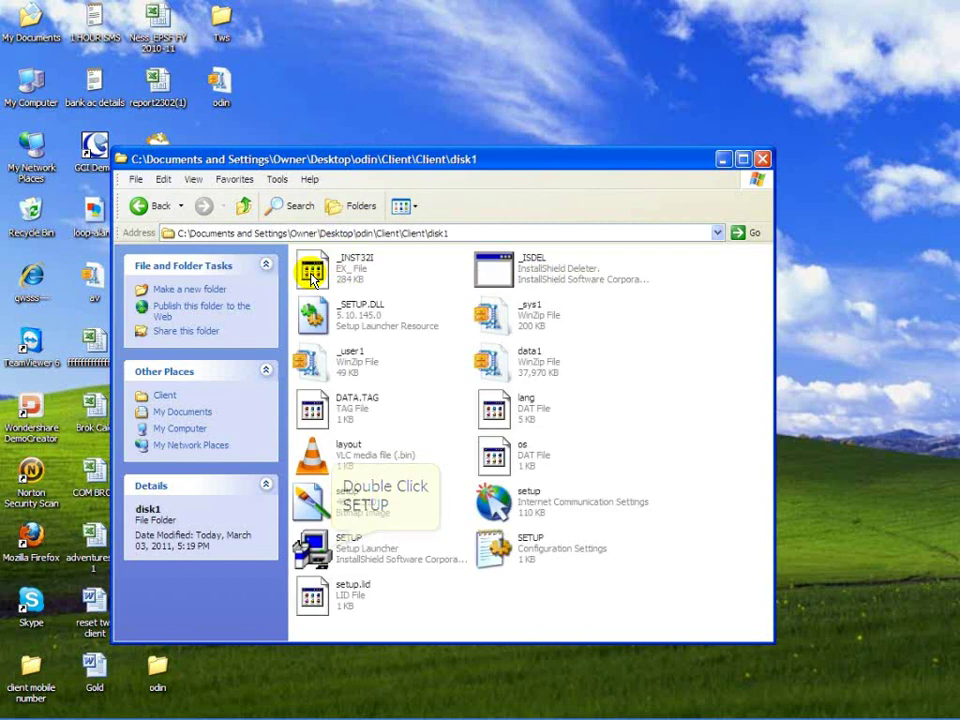
double_click(331, 550)
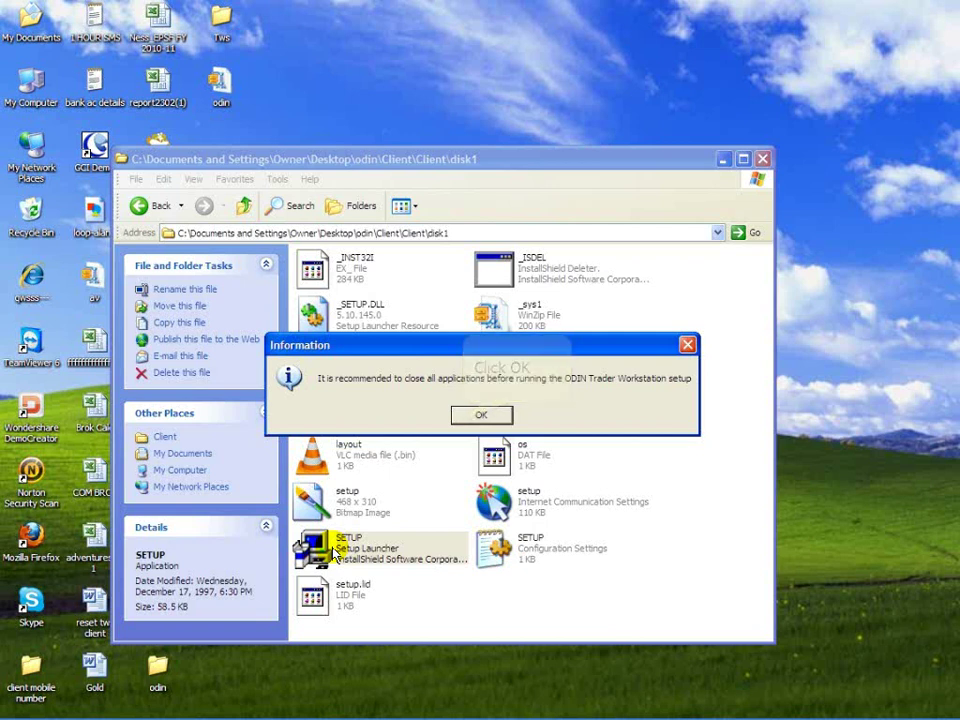
- Dismiss the close-applications notice, pass the welcome page and accept the licence agreement
click(482, 414)
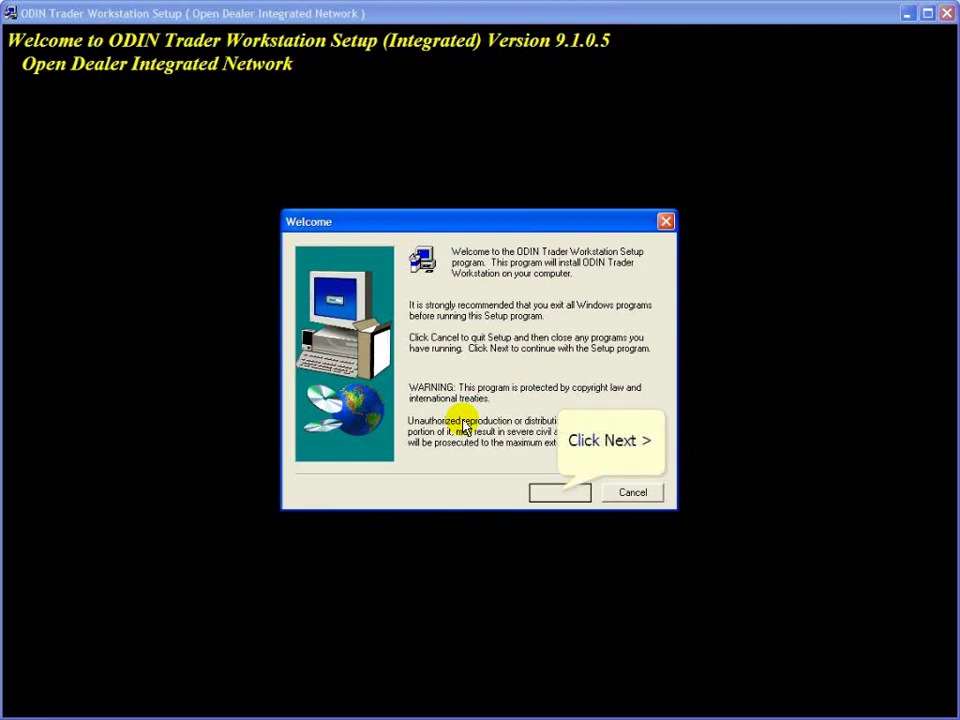
click(557, 492)
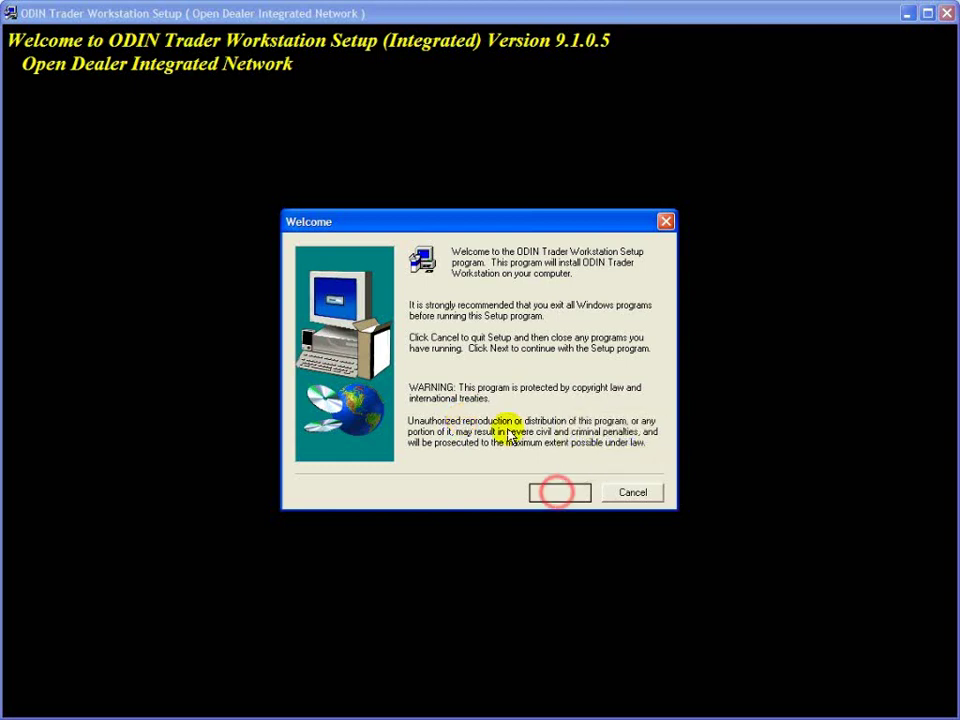
click(558, 492)
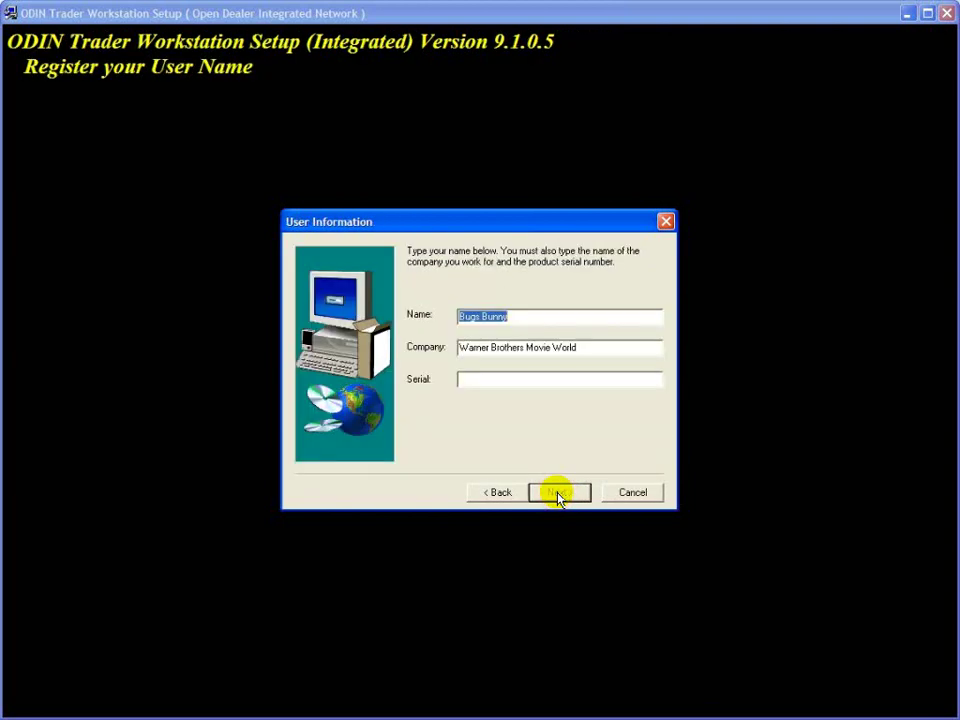
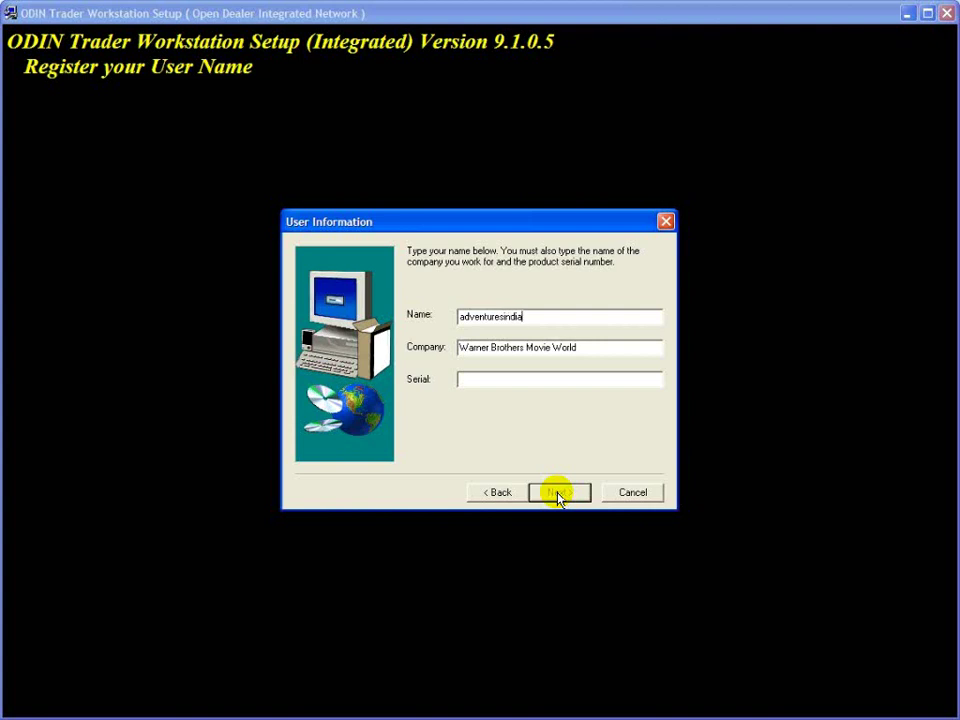
- Register the user name, company name and serial number, and keep the default destination folder
key(Tab)
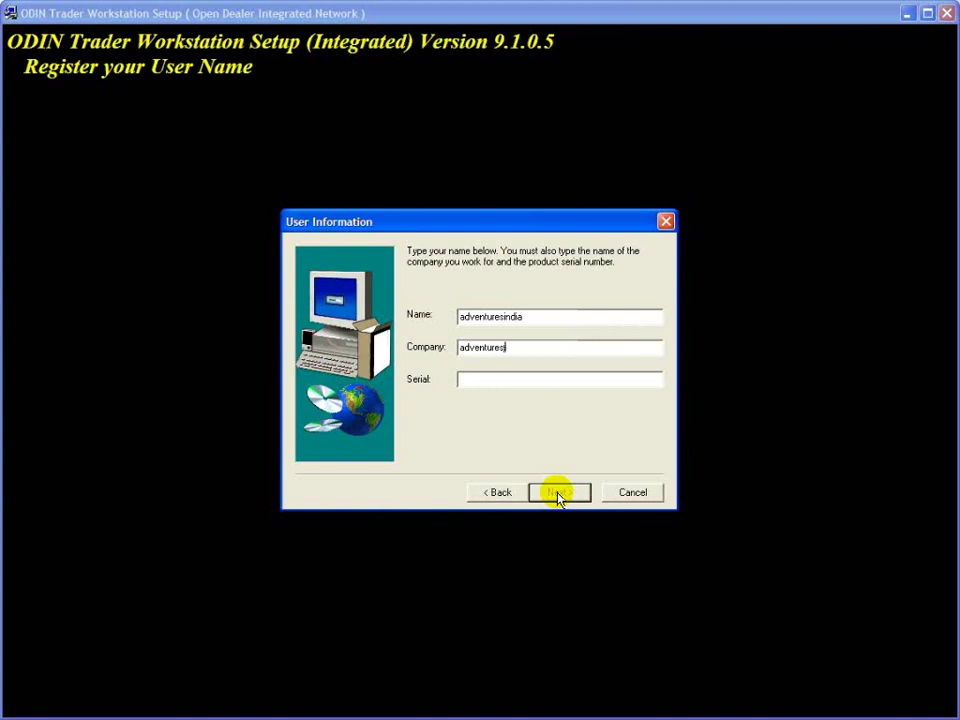
key(Tab)
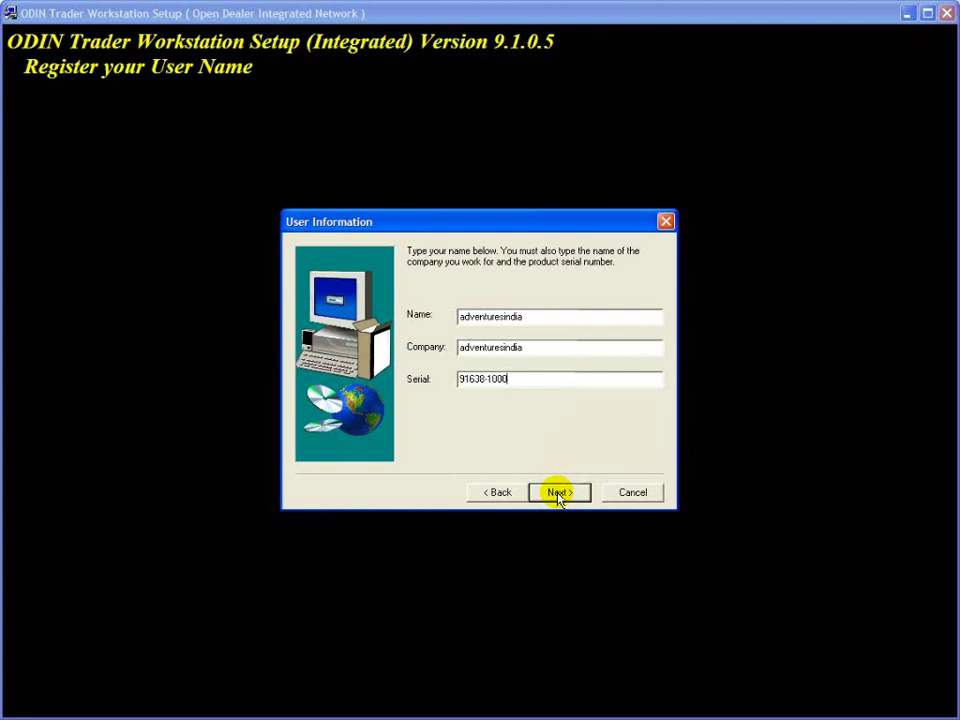
click(557, 492)
click(557, 492)
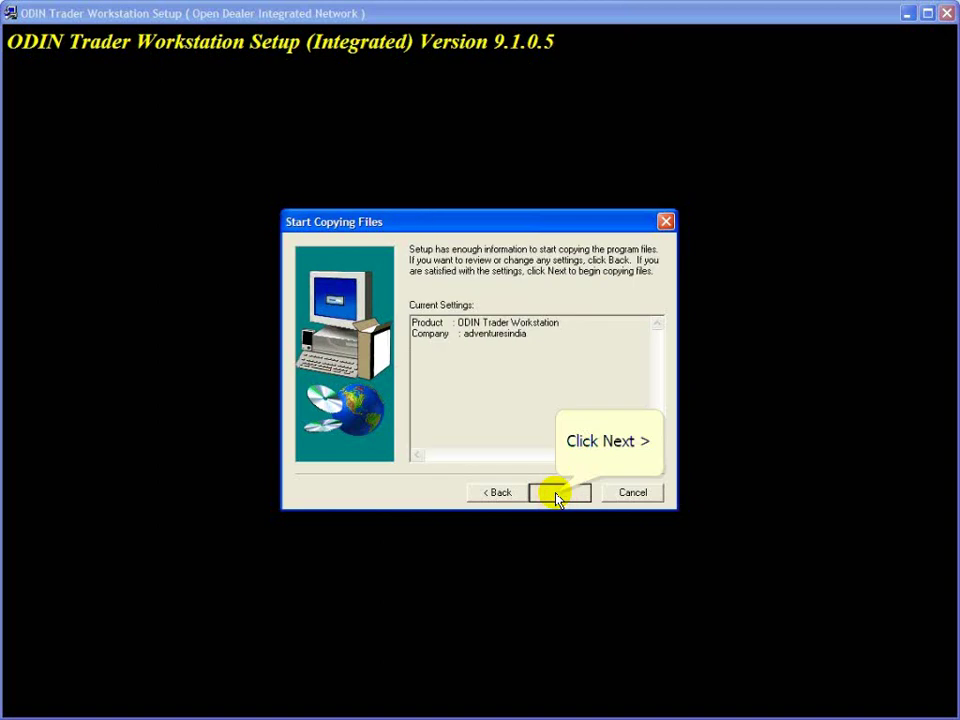
- Start copying files and keep the default LIVE and TEST database details and components
click(557, 492)
click(557, 492)
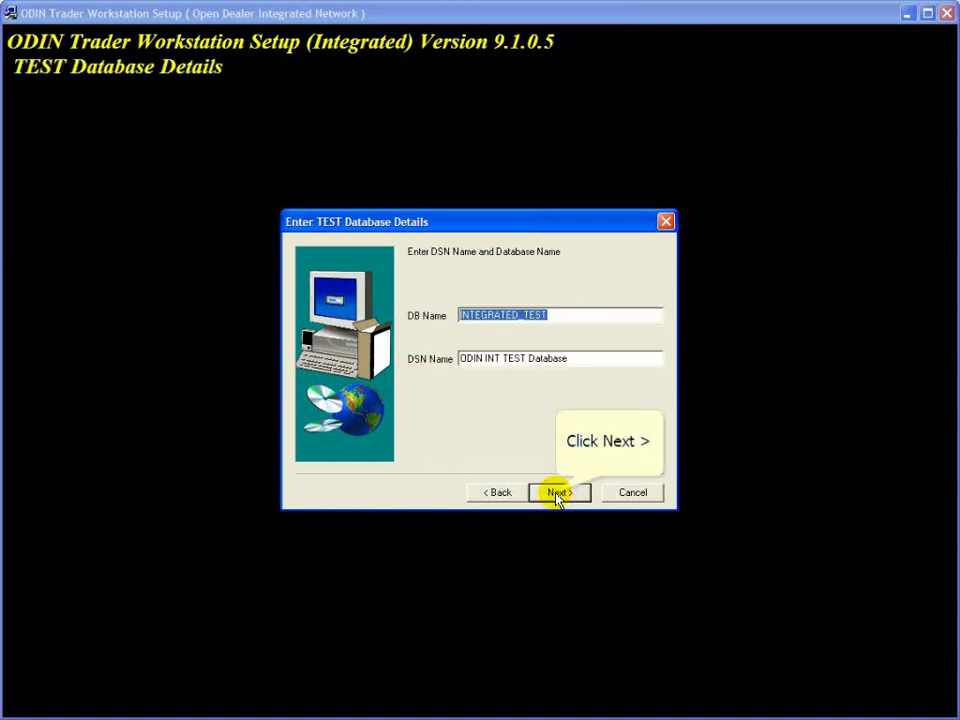
click(557, 492)
click(557, 492)
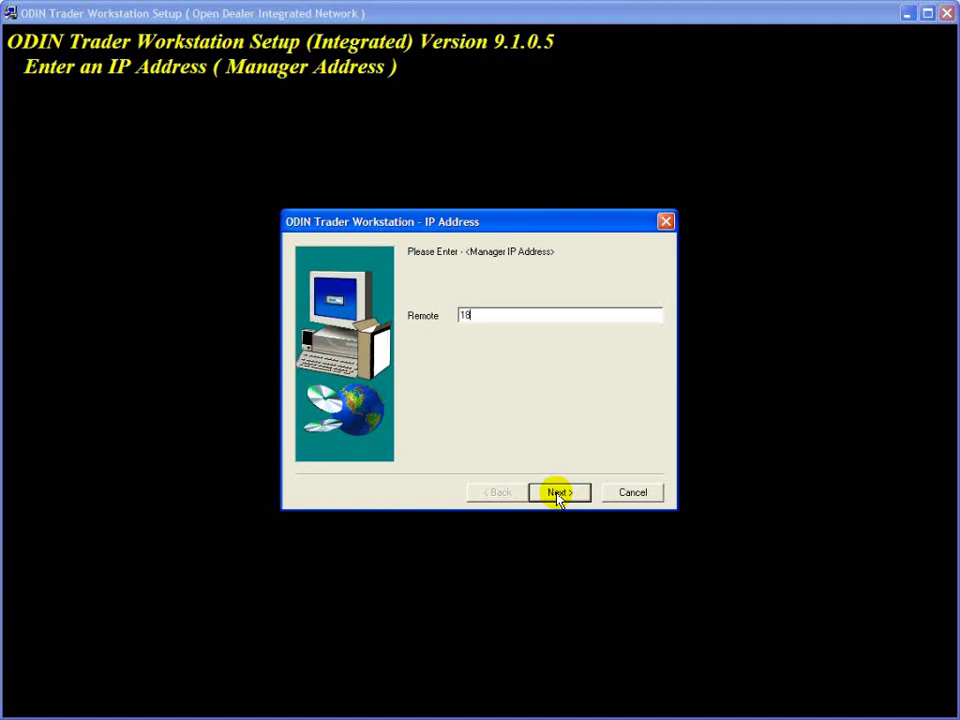
- Set the manager IP to 182.72.138.203 and keep the default UDP local port
text(2.72.138.203)
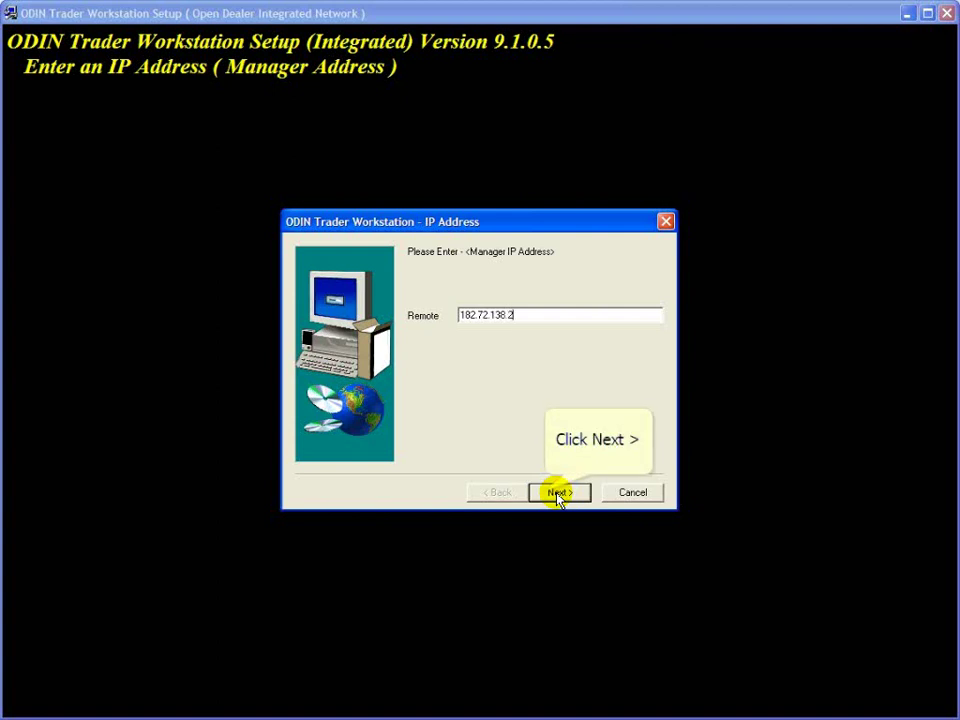
click(556, 494)
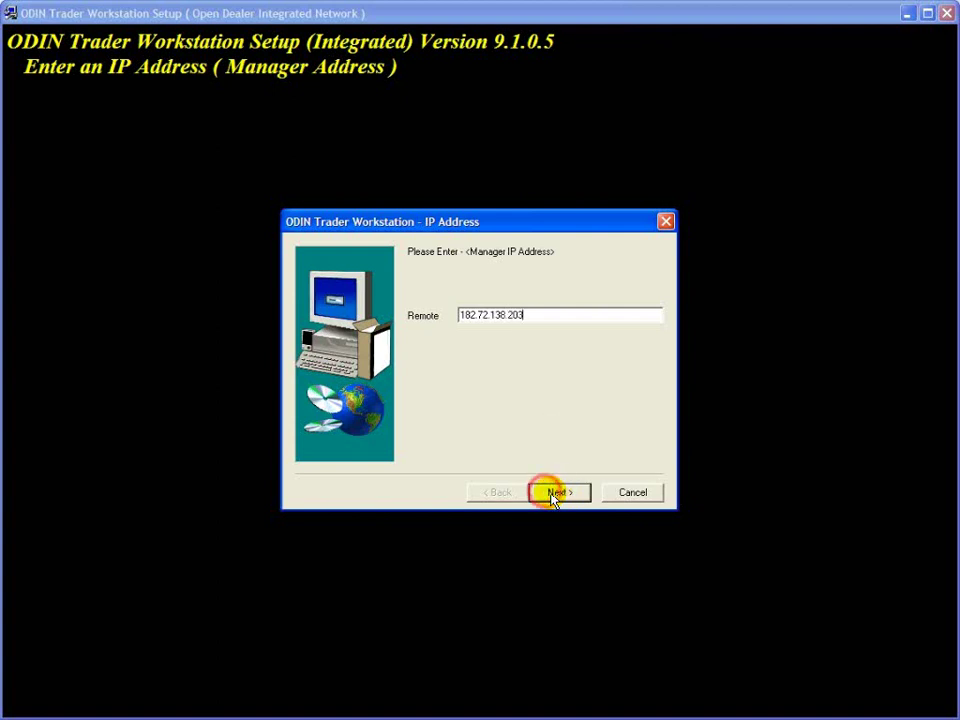
click(556, 493)
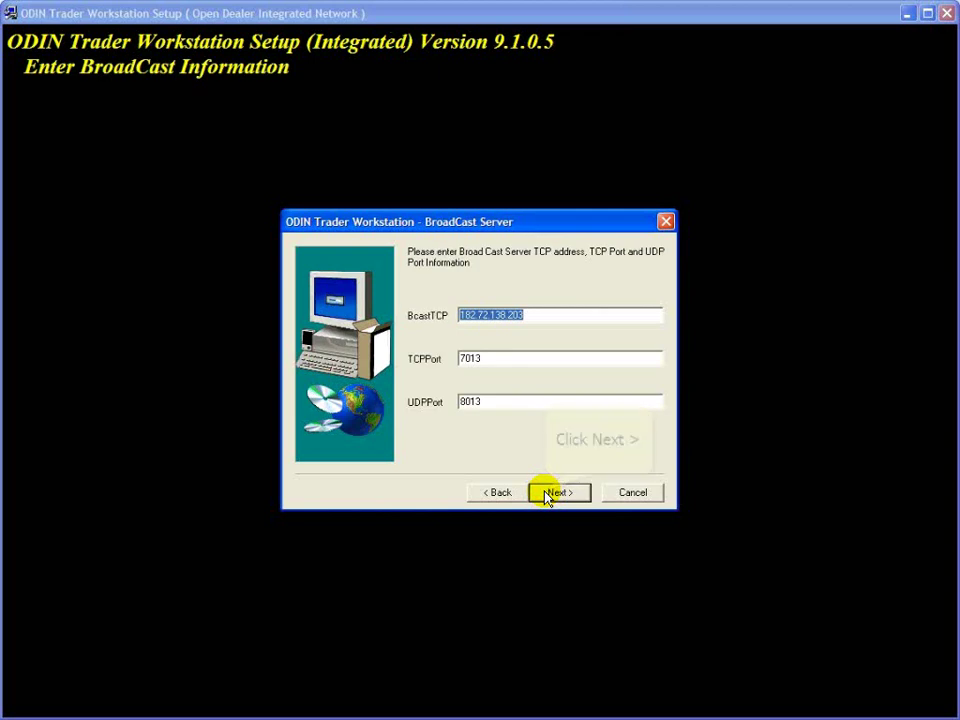
- Accept the broadcast settings, close the shortcuts folder, and finish setup without restarting
click(547, 495)
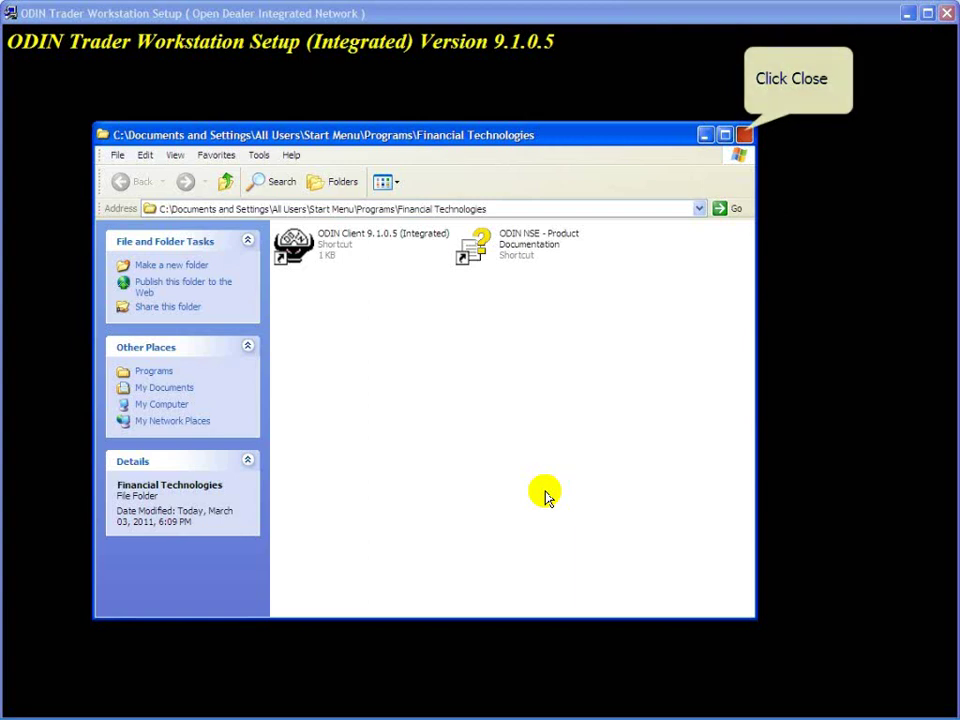
click(745, 135)
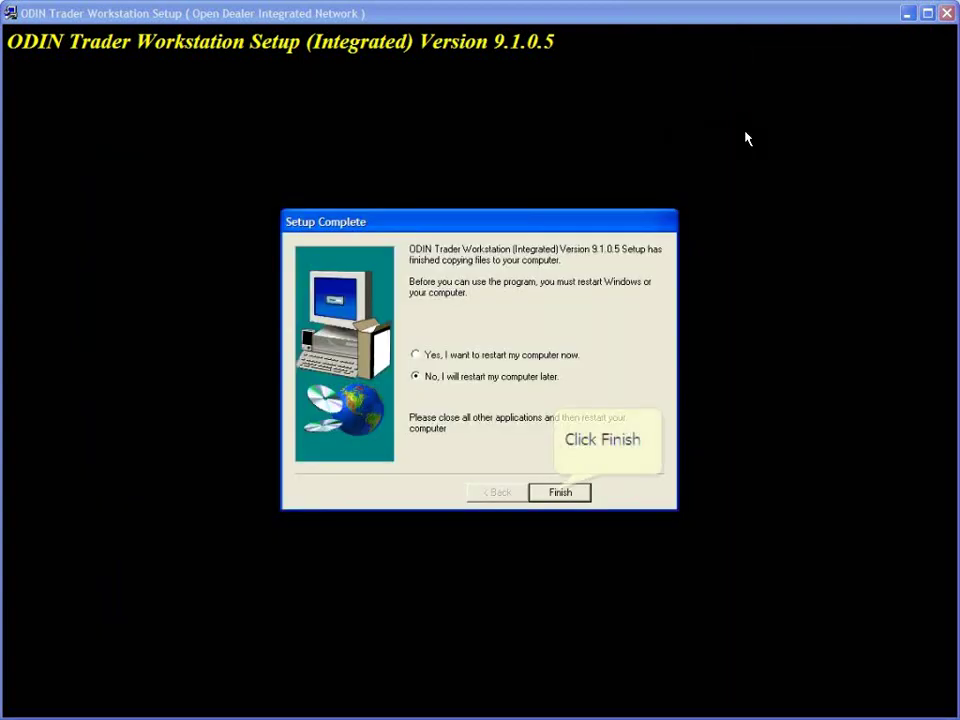
click(560, 492)
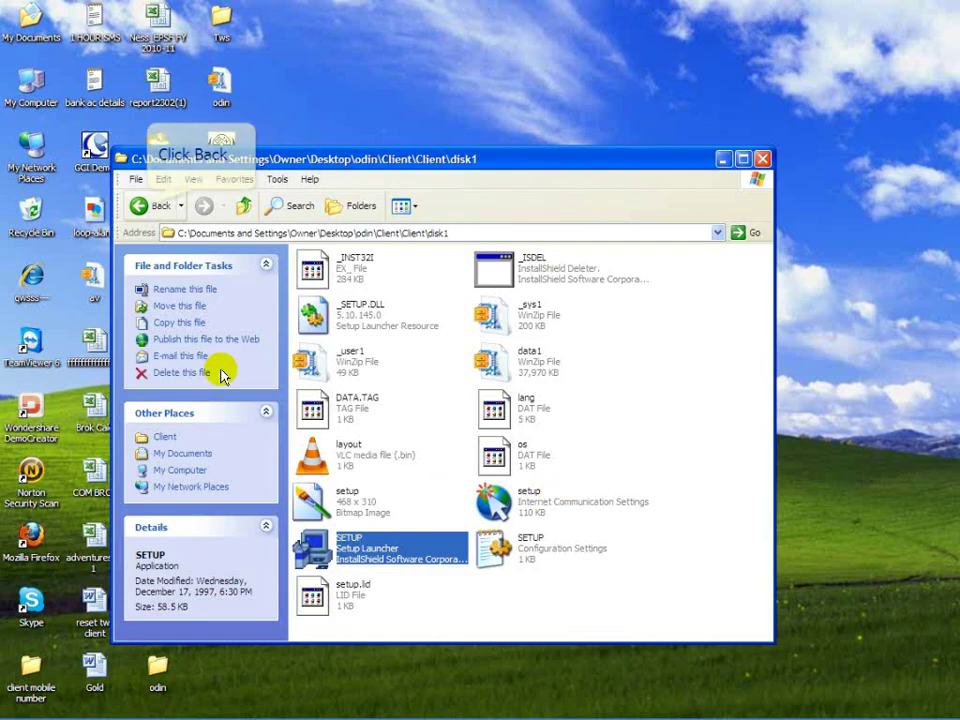
- Go back to the odin folder and into Common\ODBC Setup\Client\disk1
click(146, 210)
click(146, 210)
click(146, 210)
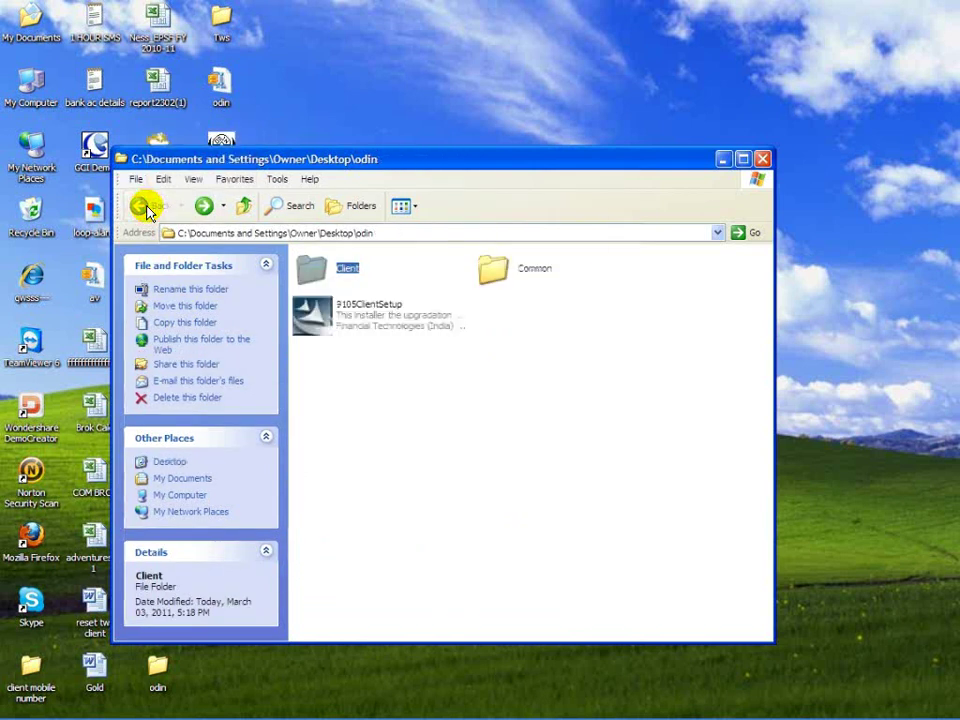
double_click(497, 272)
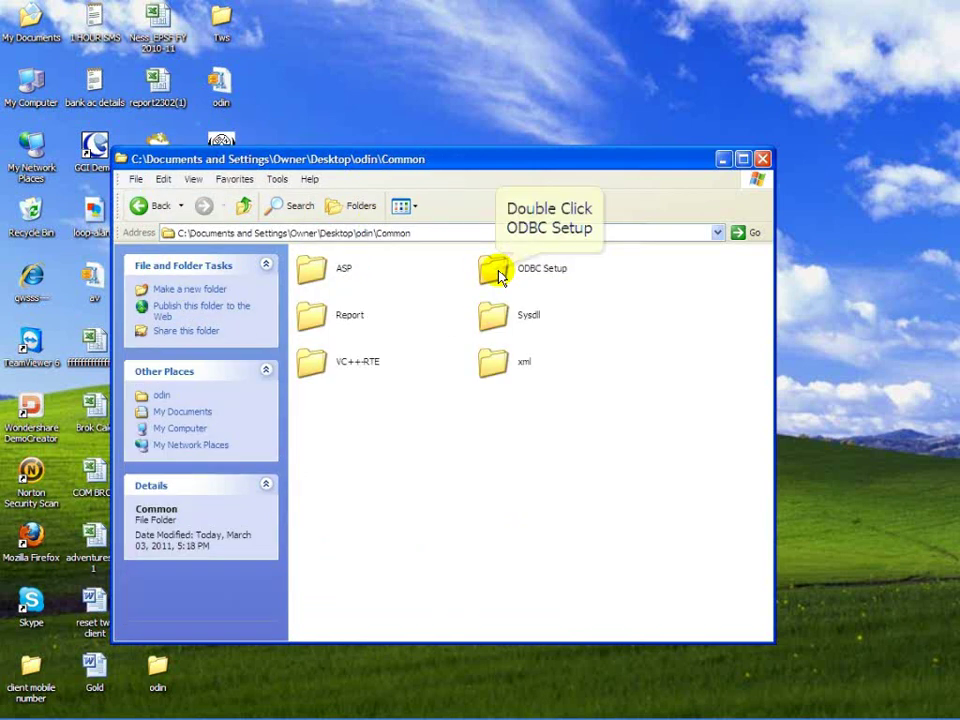
double_click(499, 277)
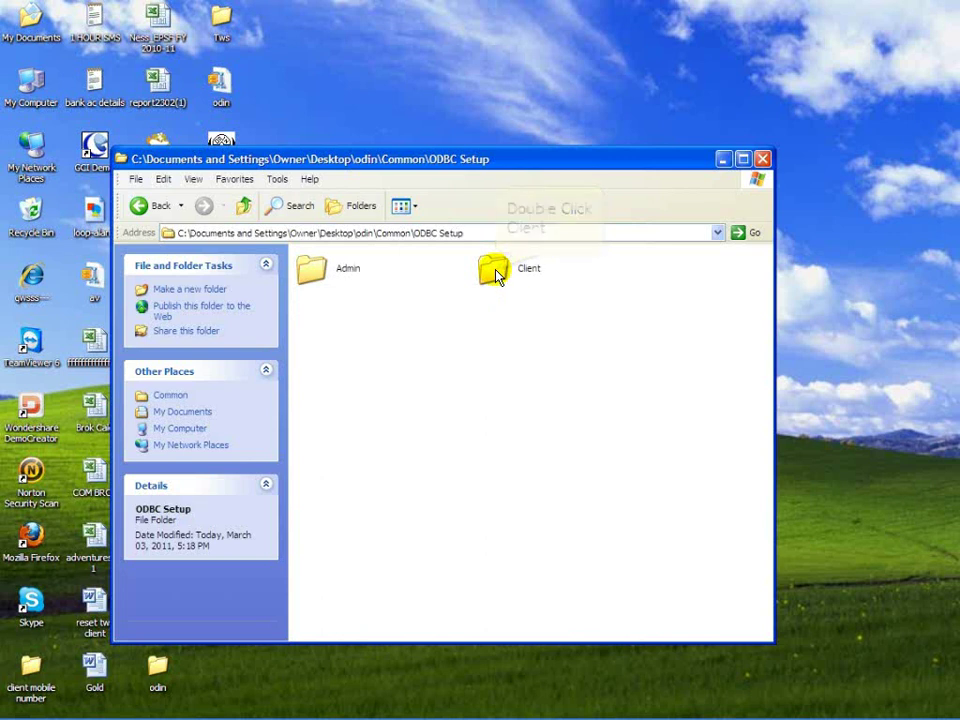
double_click(497, 274)
double_click(308, 268)
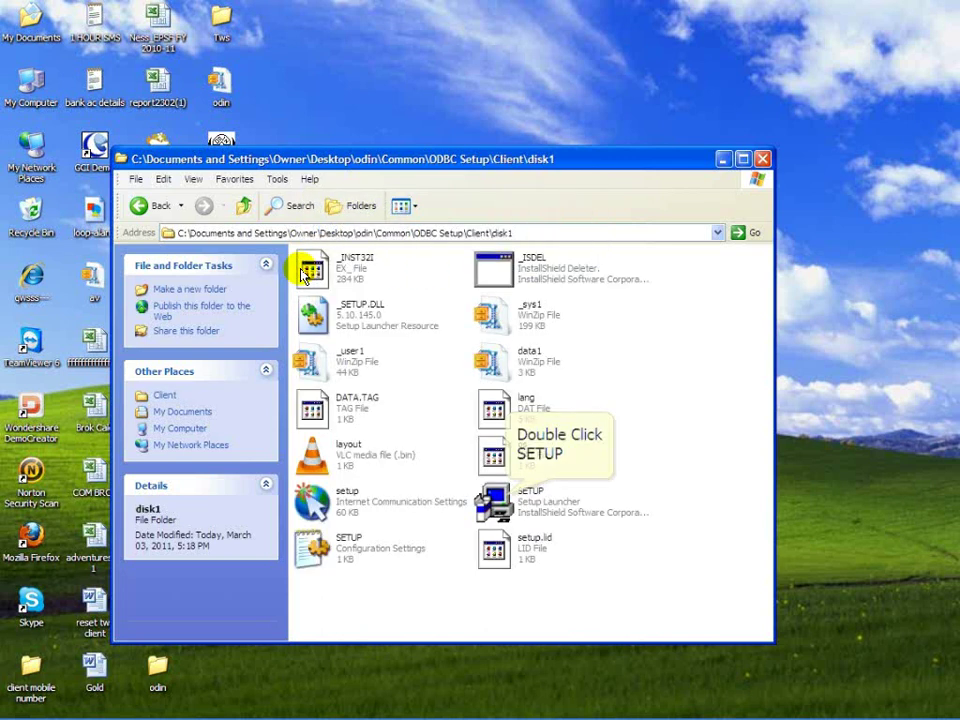
- Run ODBC SETUP without SQL drivers, creating the LIVE and TEST DSNs with default settings
double_click(505, 503)
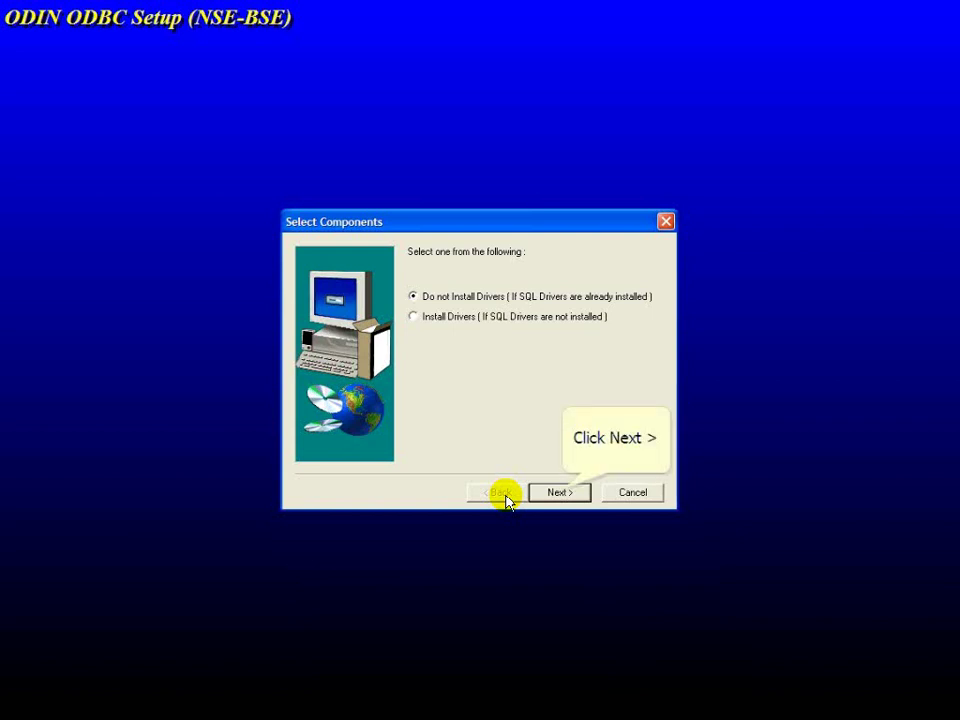
click(558, 493)
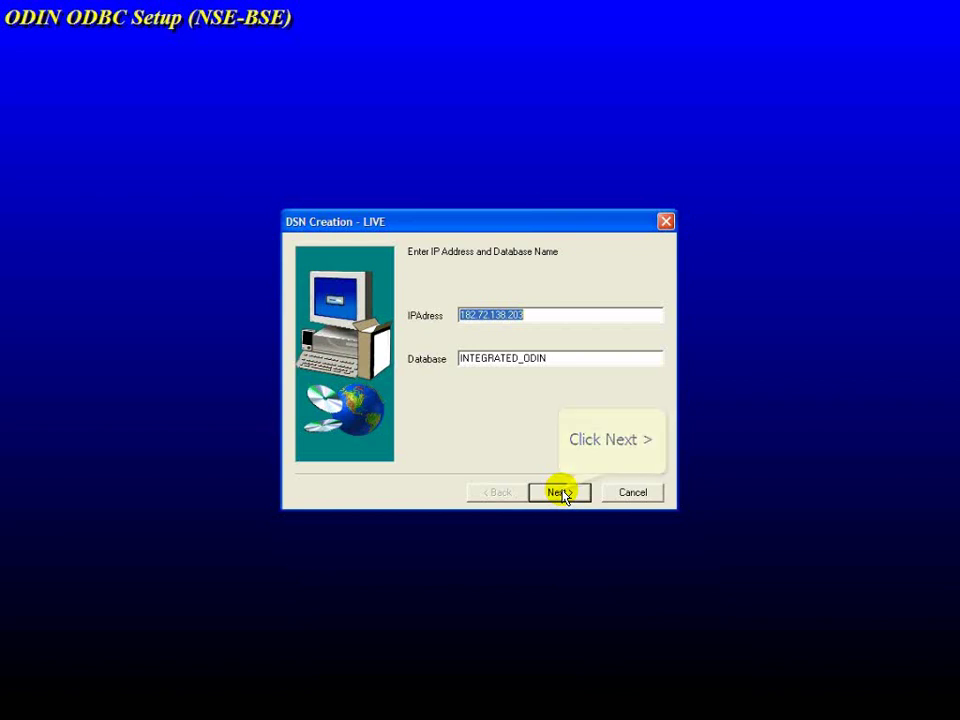
click(559, 493)
click(558, 493)
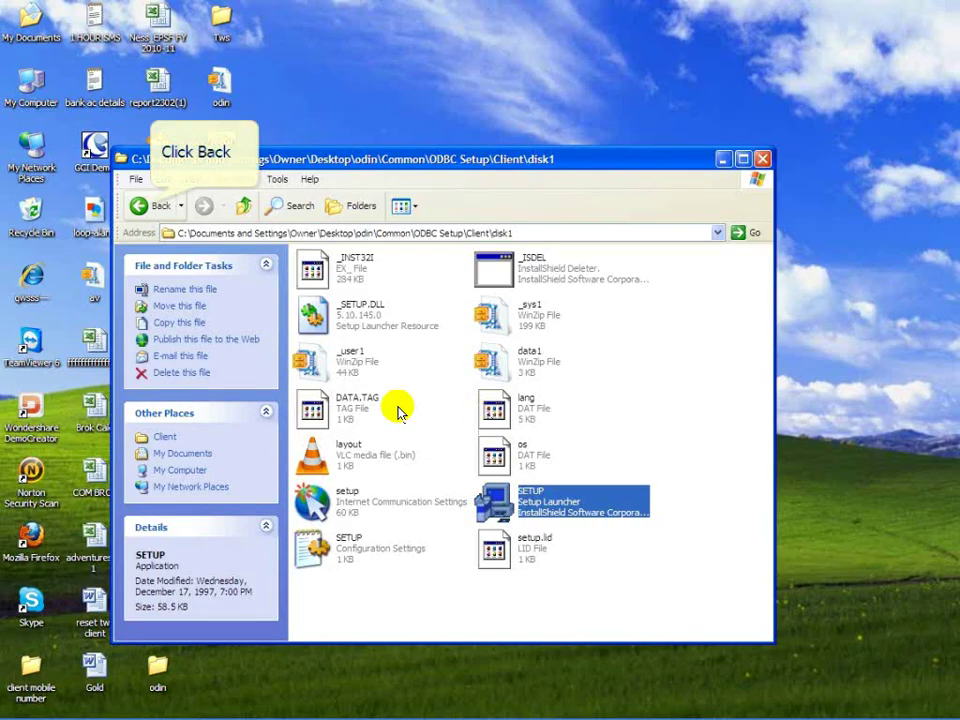
- Go back to Common and into Report\Dlls\disk1
click(145, 206)
click(150, 207)
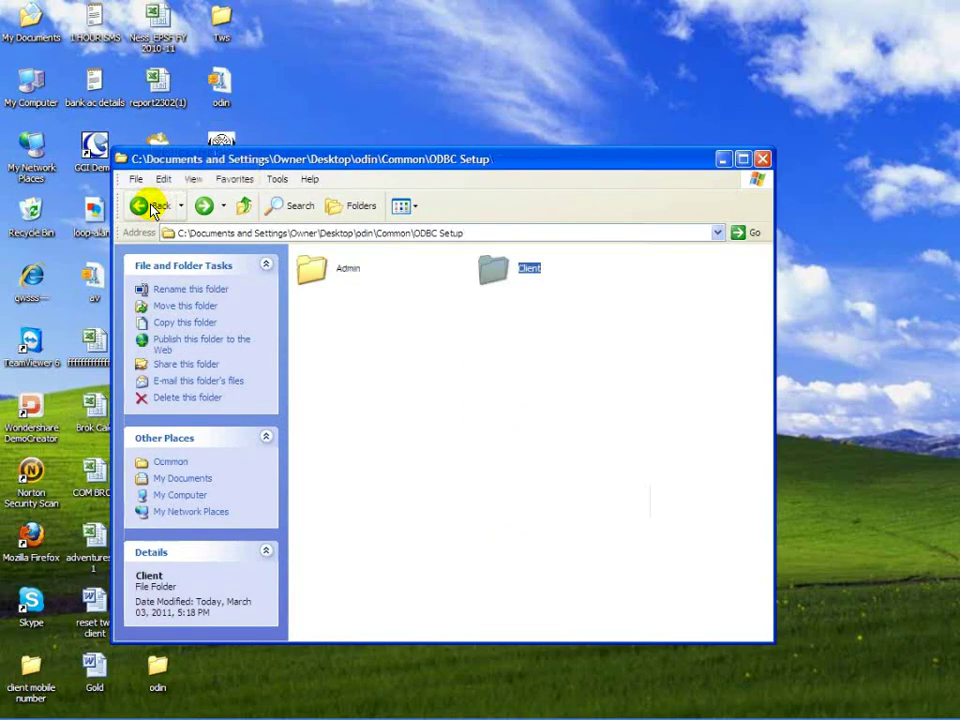
click(150, 207)
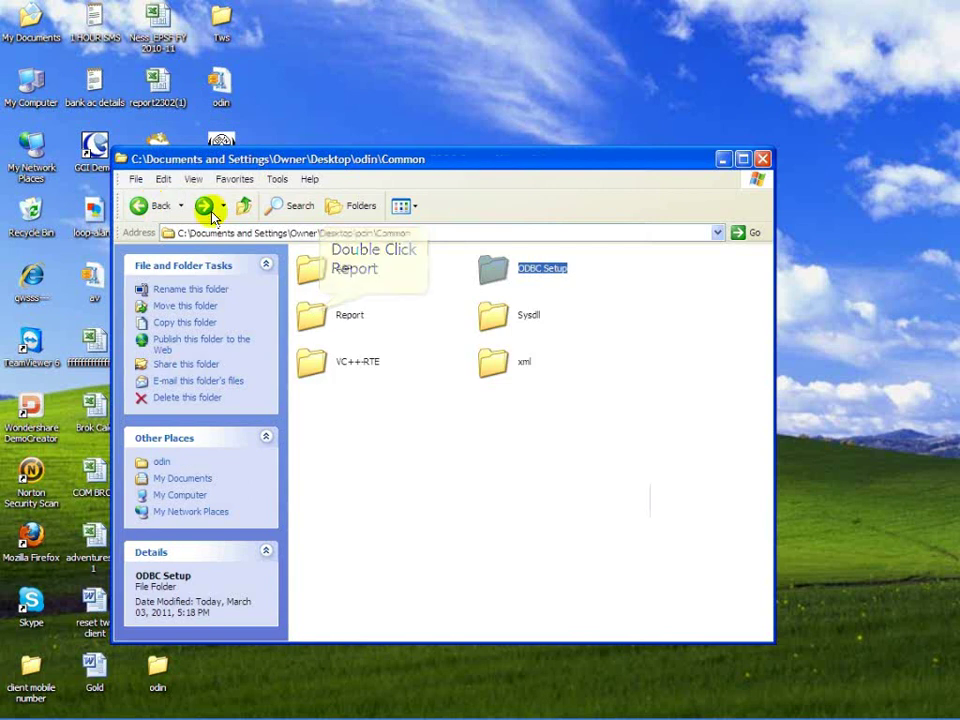
double_click(318, 315)
double_click(322, 273)
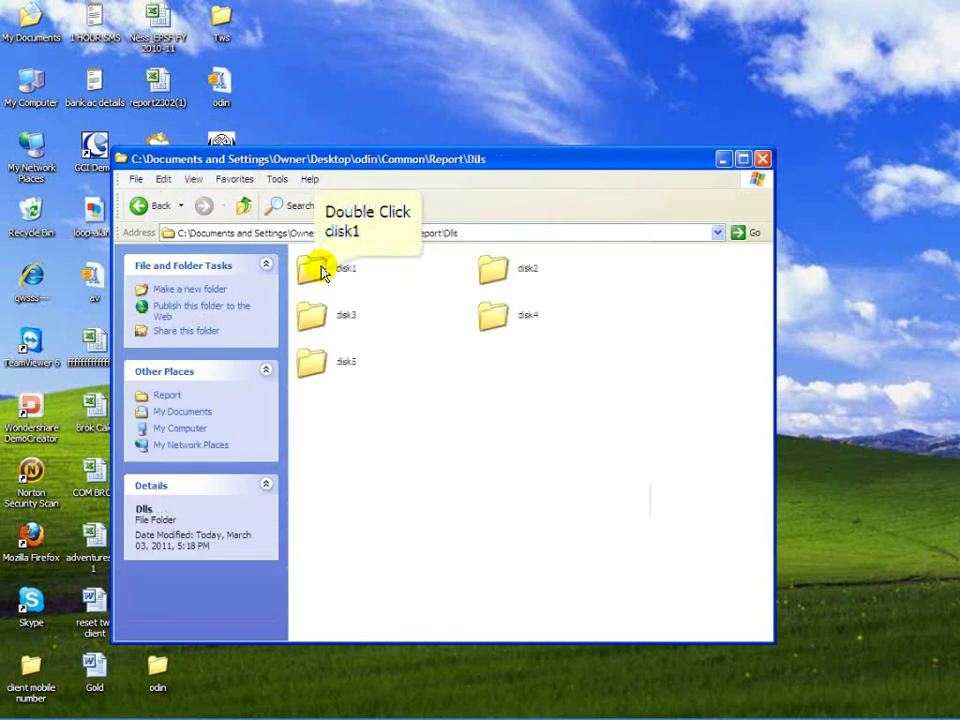
double_click(321, 271)
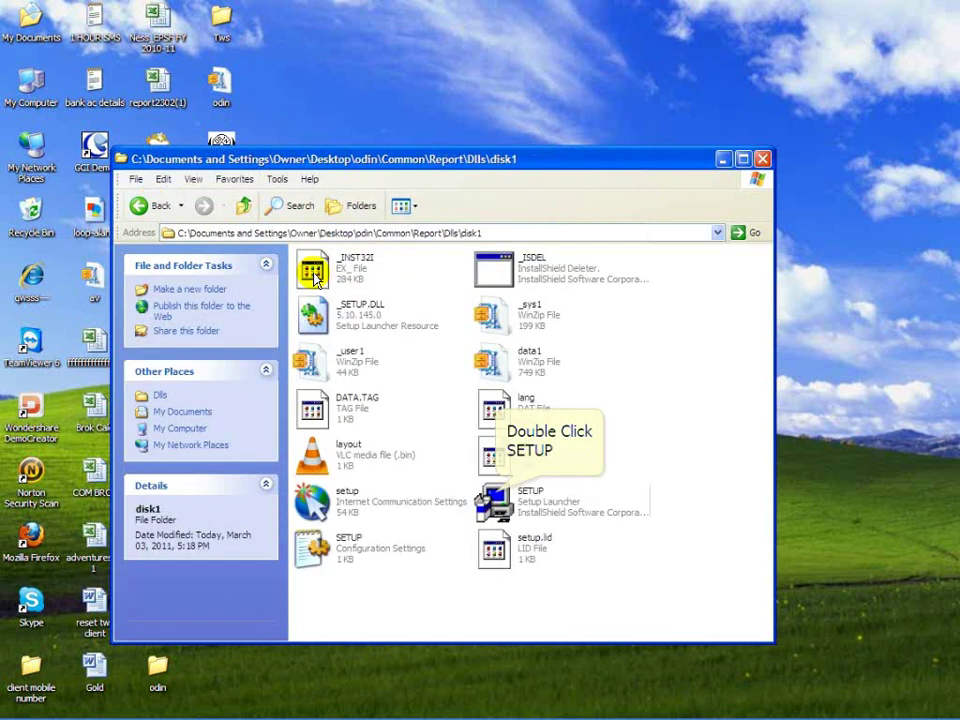
- Run SETUP in Report\Dlls\disk1 and dismiss the 'Installation finished' message
double_click(496, 498)
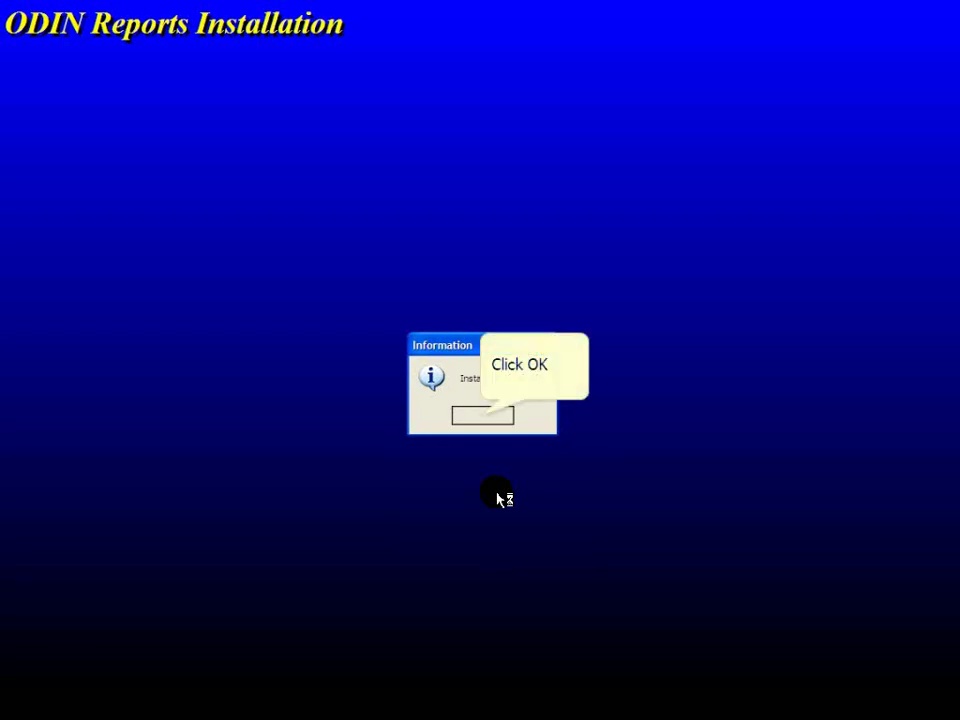
click(482, 415)
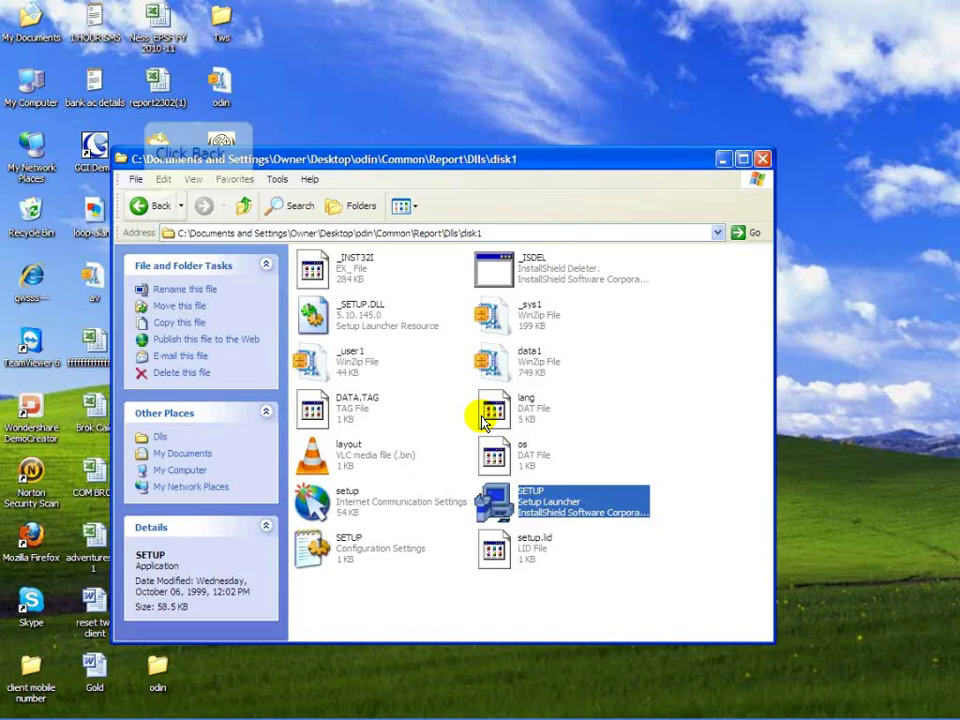
- Run SETUP from Common\Sysdll\disk1 and dismiss the 'System DLL Setup is complete' notice
click(140, 206)
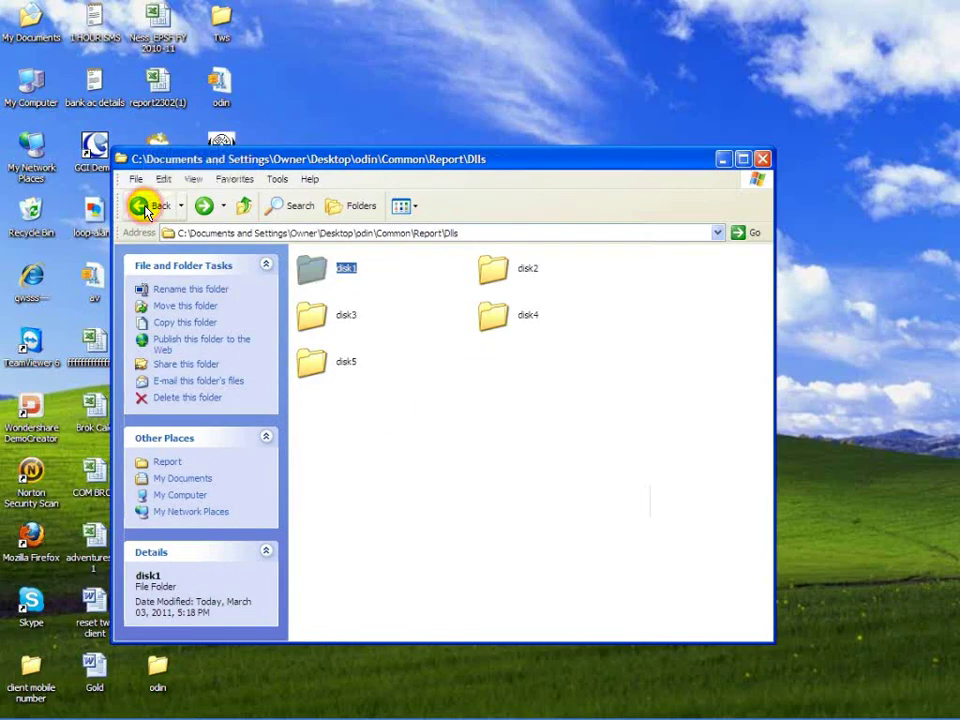
click(140, 206)
click(140, 206)
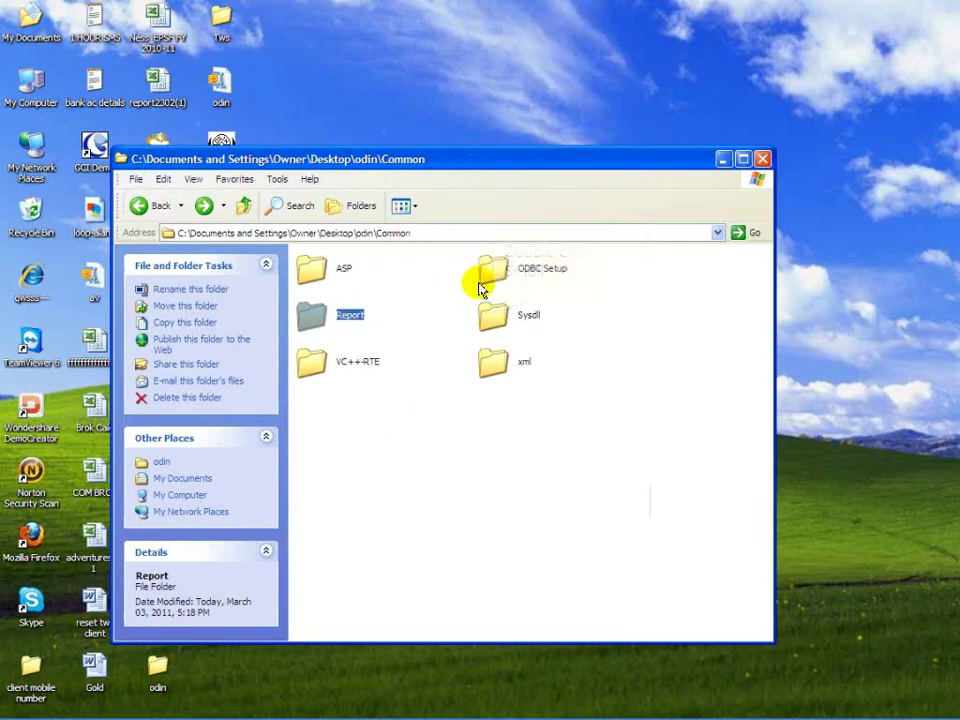
double_click(493, 315)
double_click(355, 272)
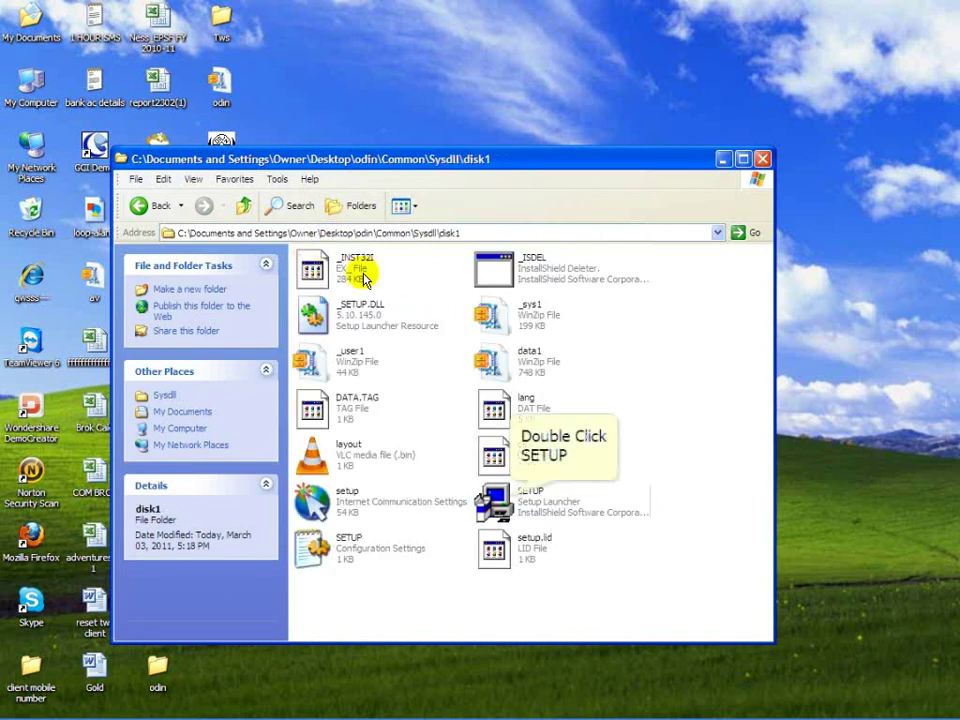
double_click(497, 502)
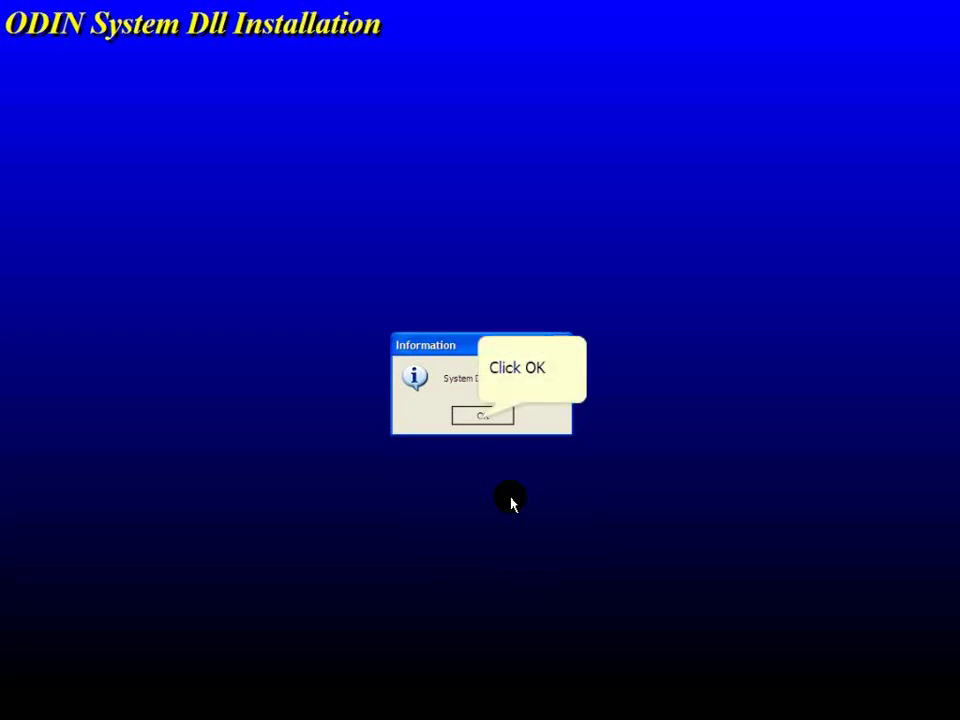
click(482, 416)
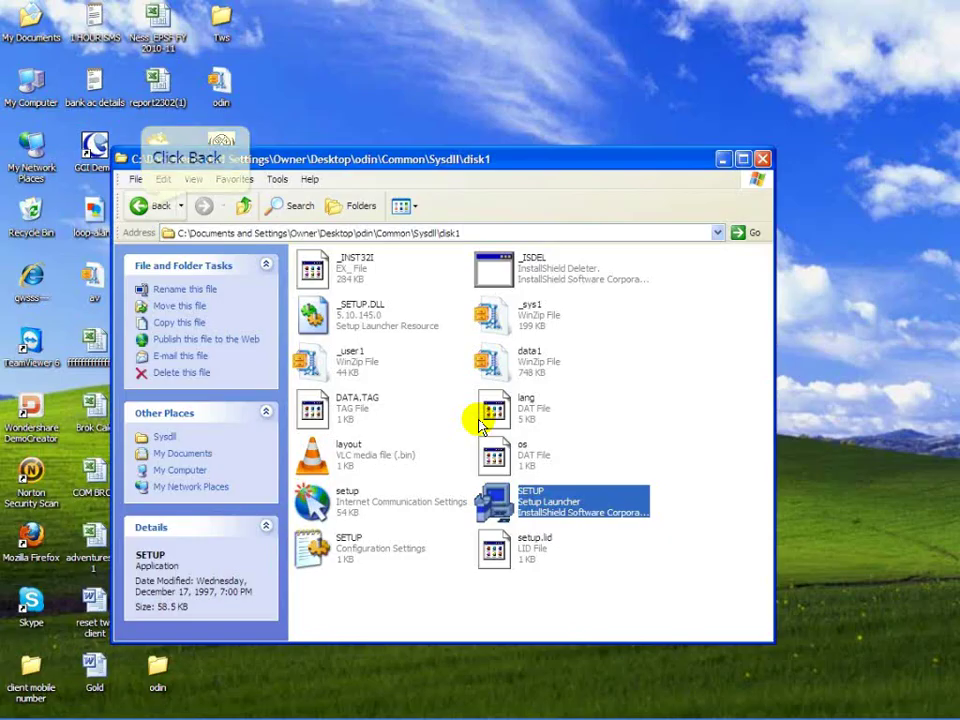
- Run vcredist_x86 from Common\VC++-RTE and accept the Visual C++ 2005 SP1 licence terms
click(139, 206)
click(140, 207)
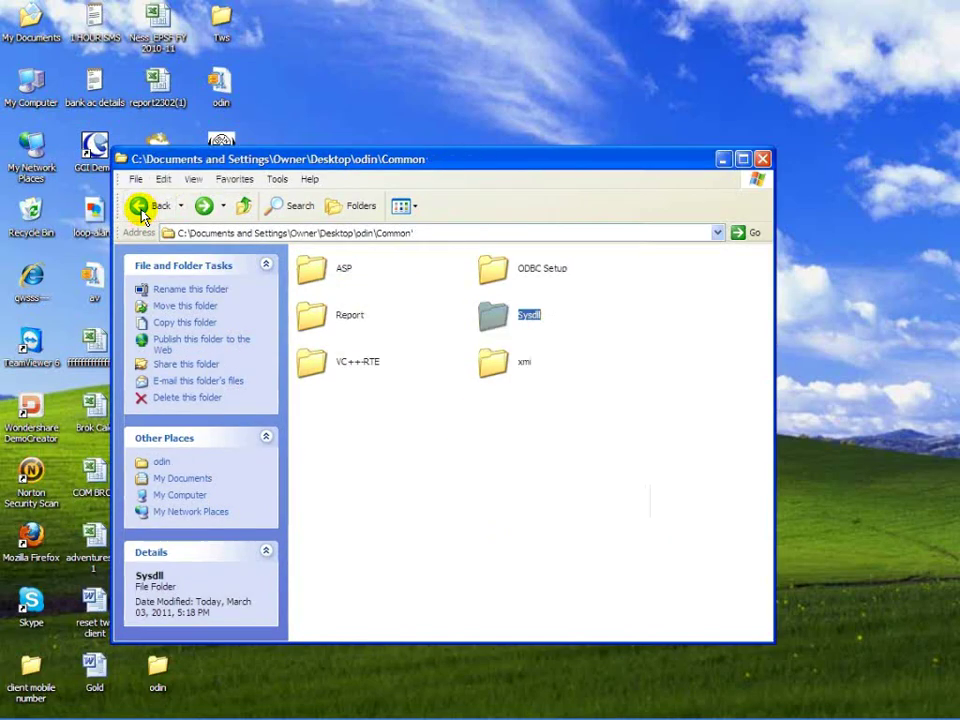
double_click(316, 361)
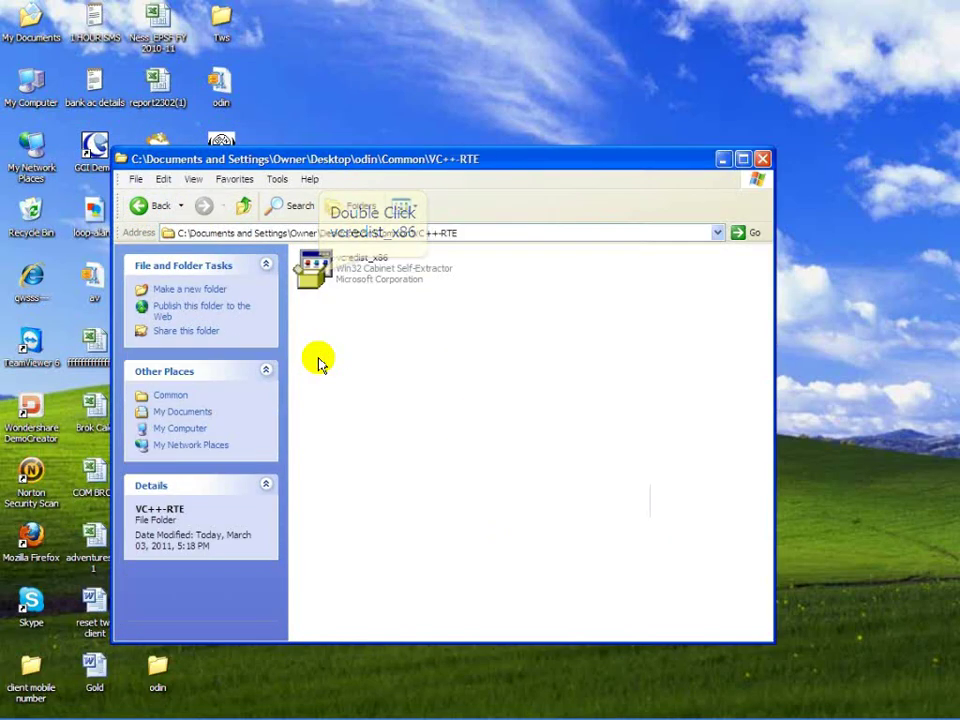
double_click(314, 272)
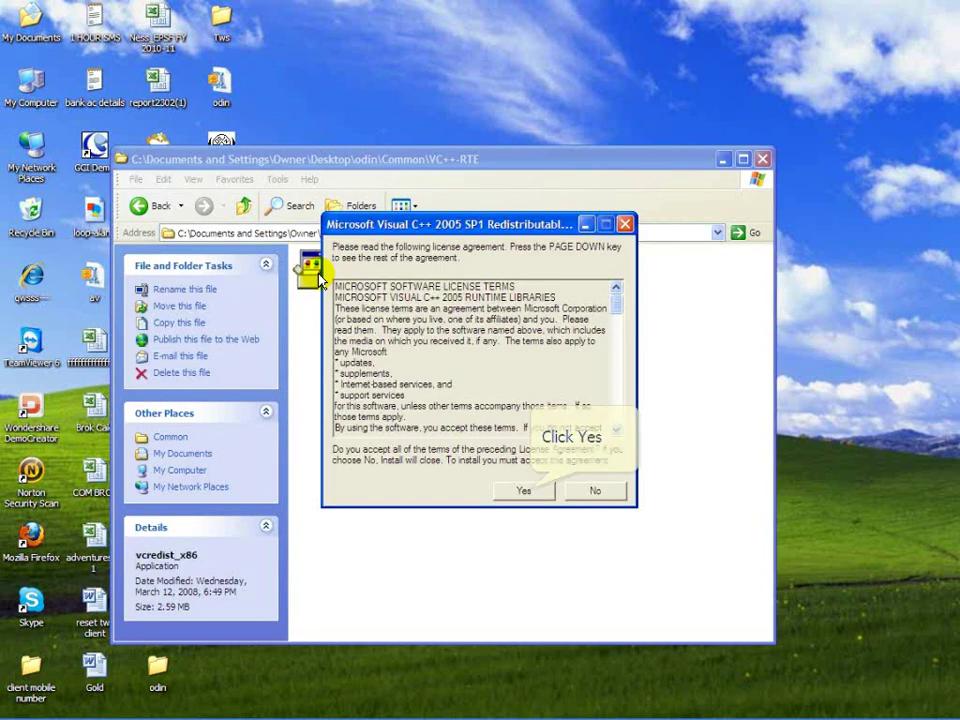
click(528, 492)
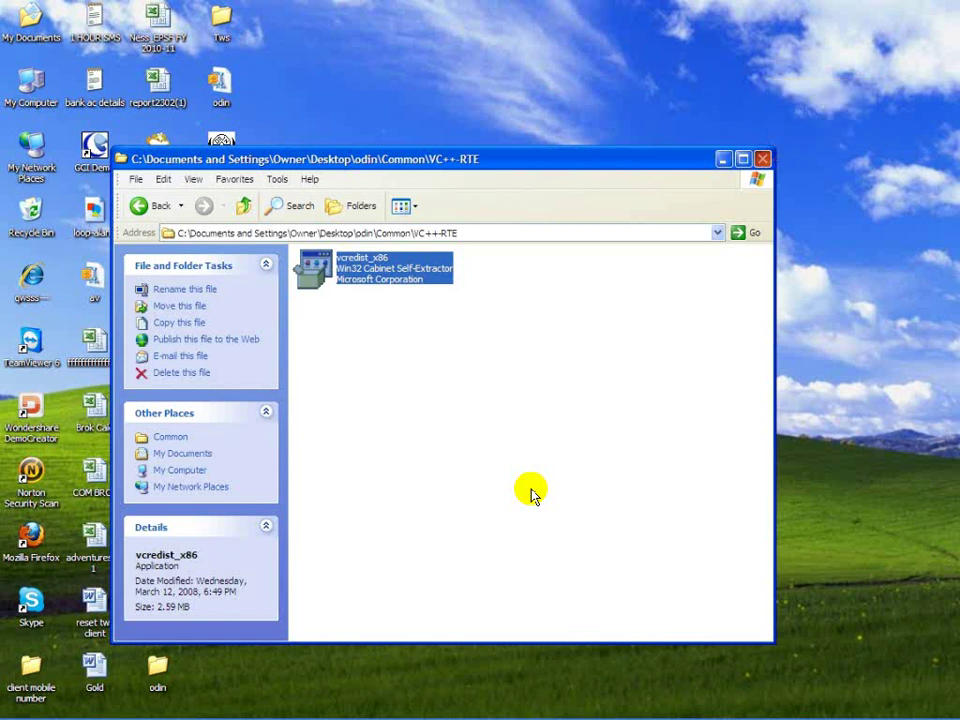
- Close the VC++-RTE window and launch 9105ClientSetup from the odin desktop folder
click(762, 159)
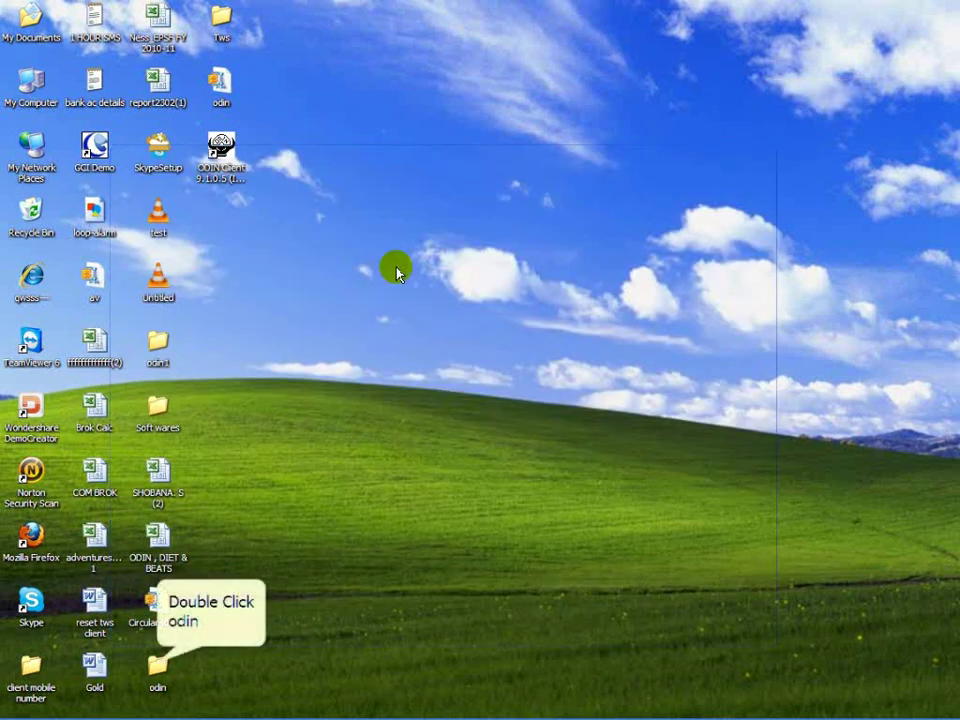
double_click(158, 665)
double_click(308, 316)
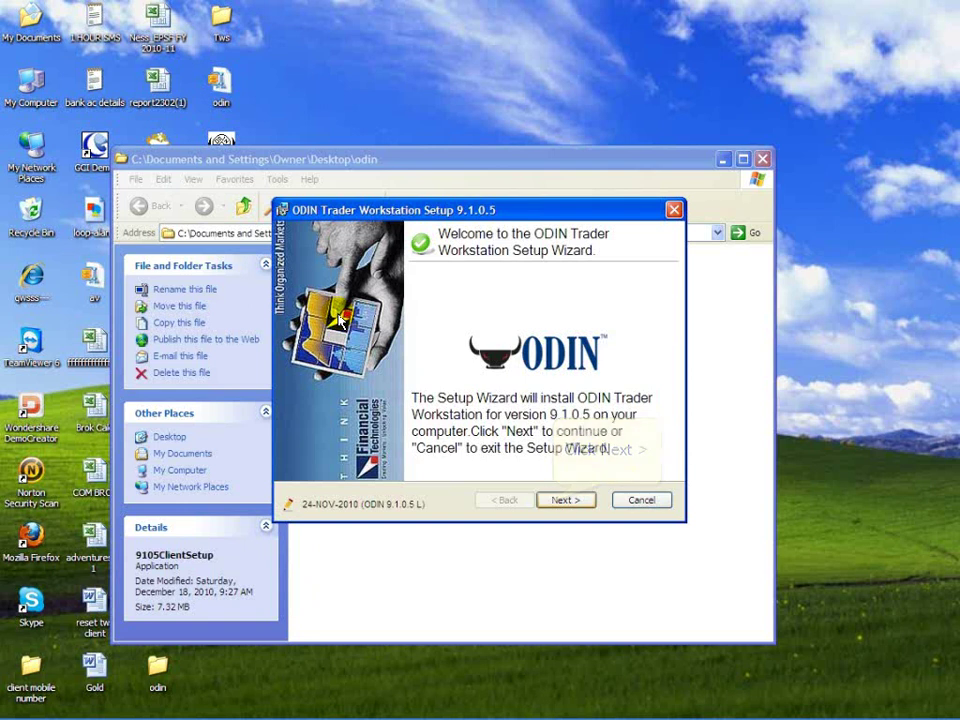
- Accept the FTIL licence, keep the default install folder, and install Trader Workstation 9.1.0.5
click(553, 500)
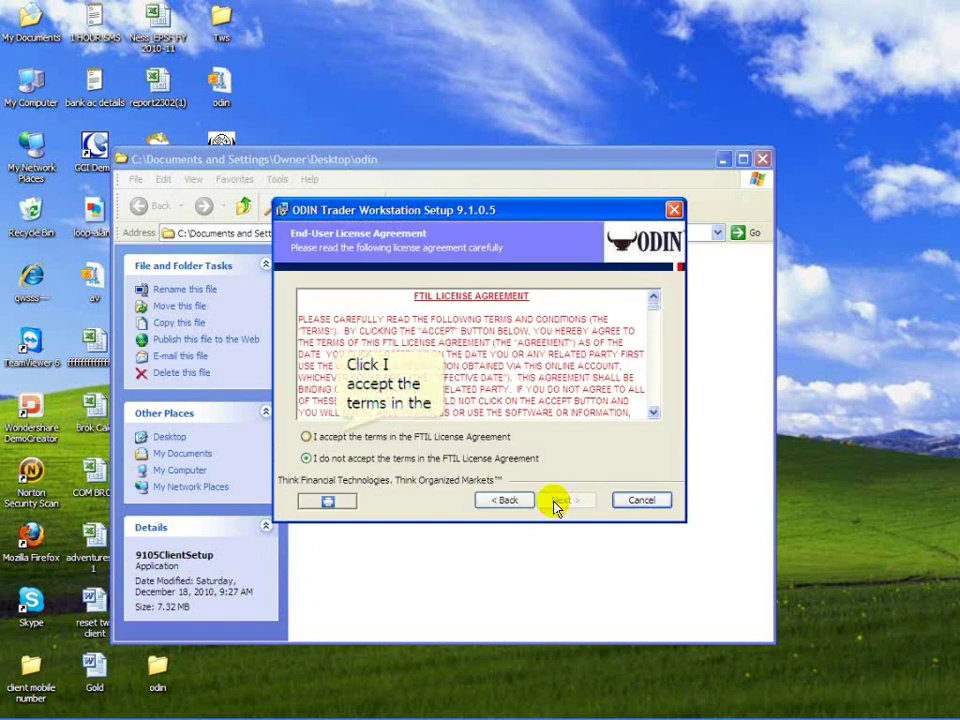
click(330, 437)
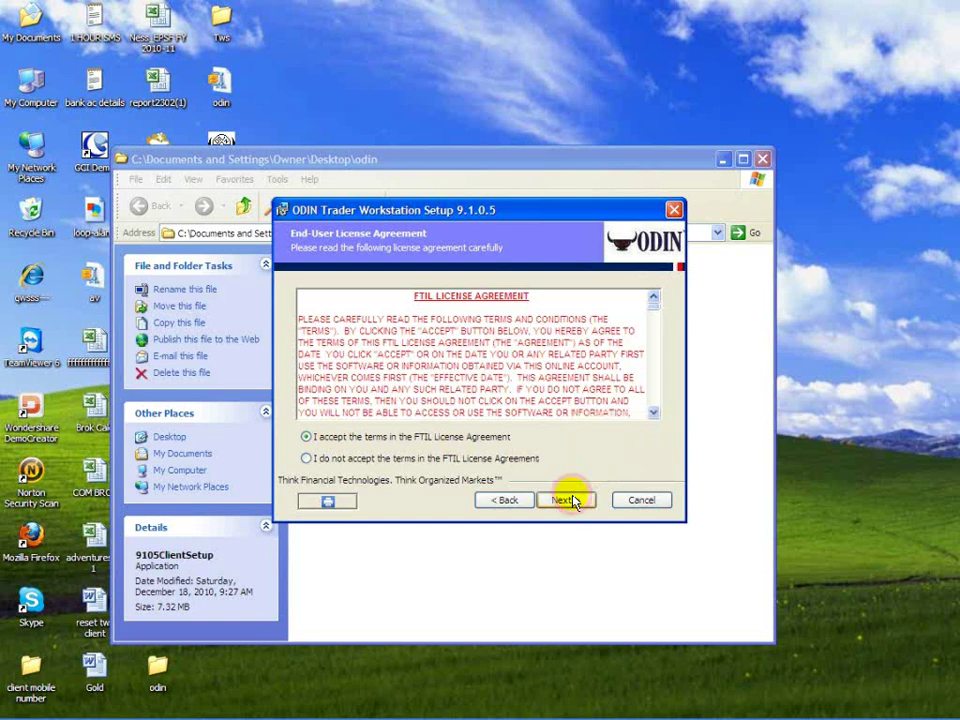
click(566, 500)
click(566, 500)
click(566, 500)
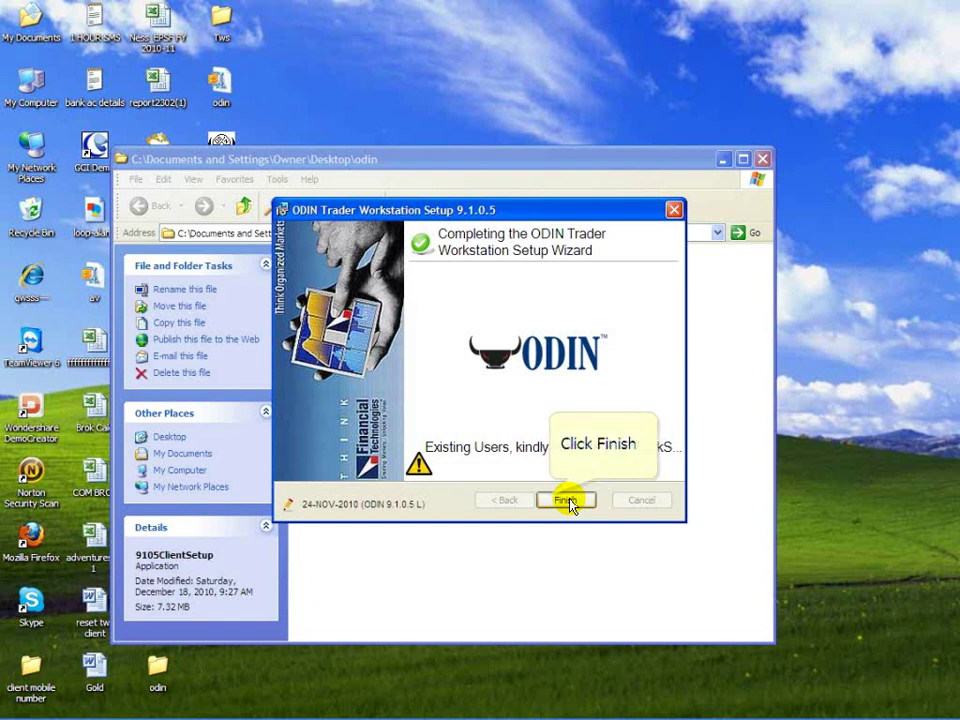
click(556, 503)
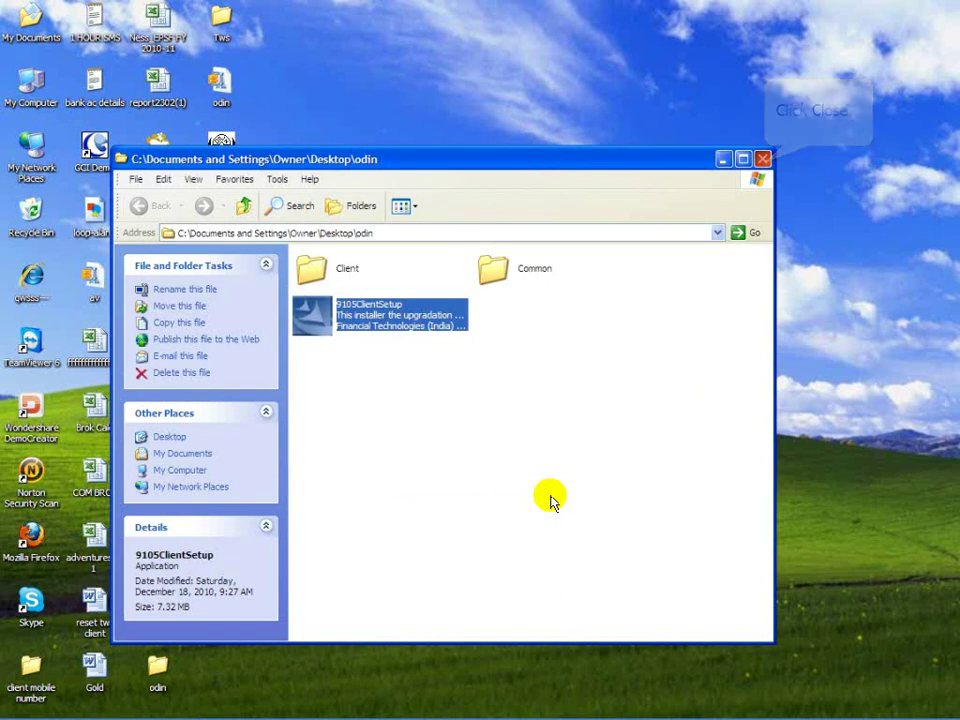
- Close the odin folder window, start ODIN Client from the desktop, and choose File > Login
click(762, 159)
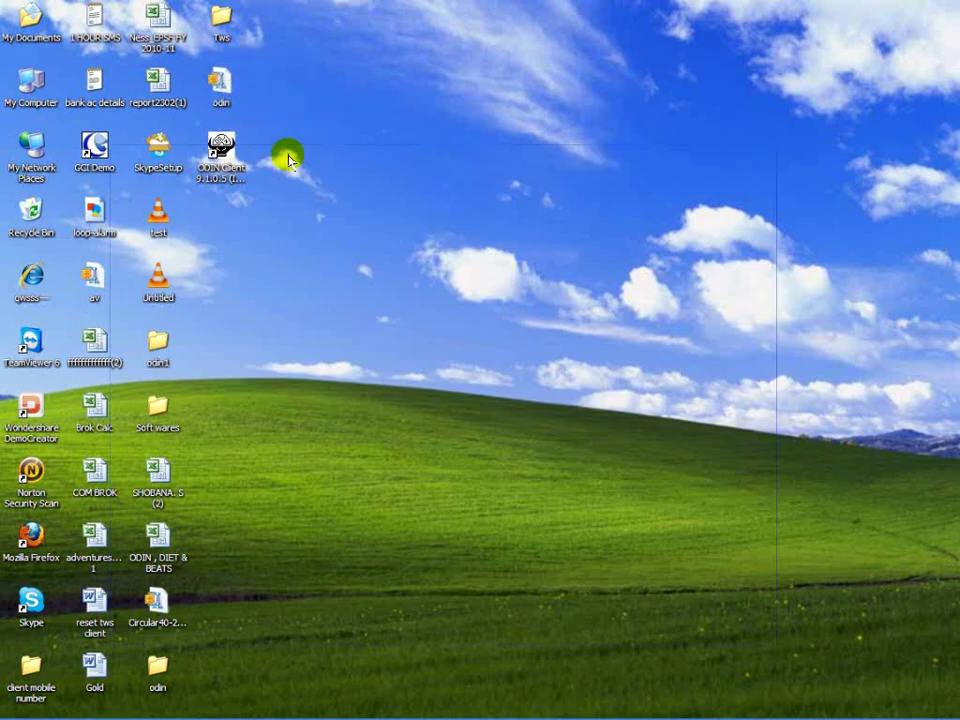
double_click(214, 149)
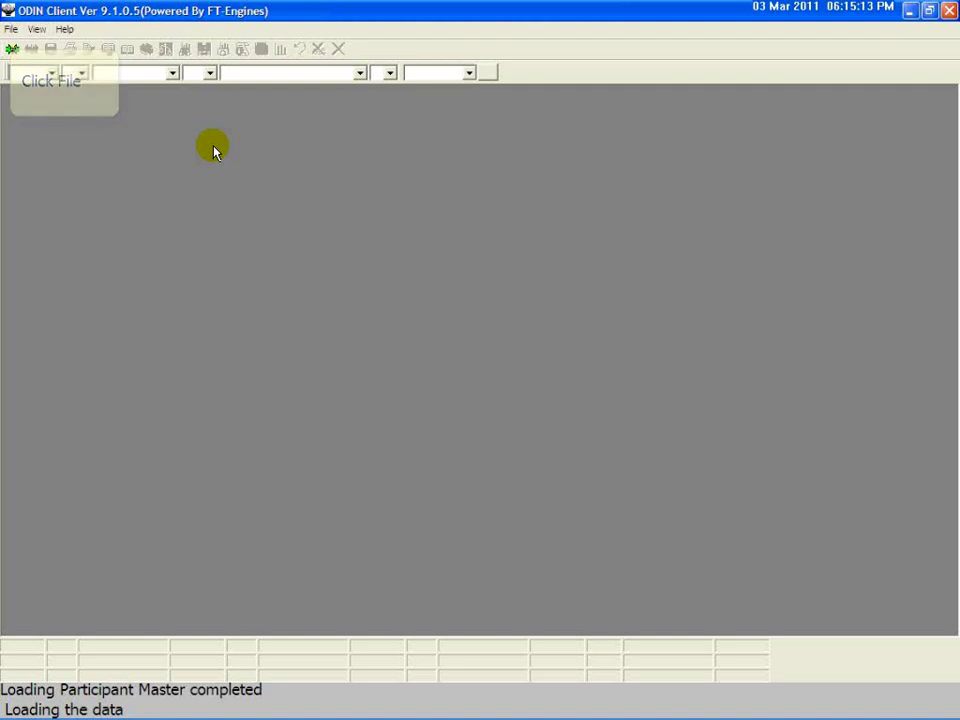
click(11, 31)
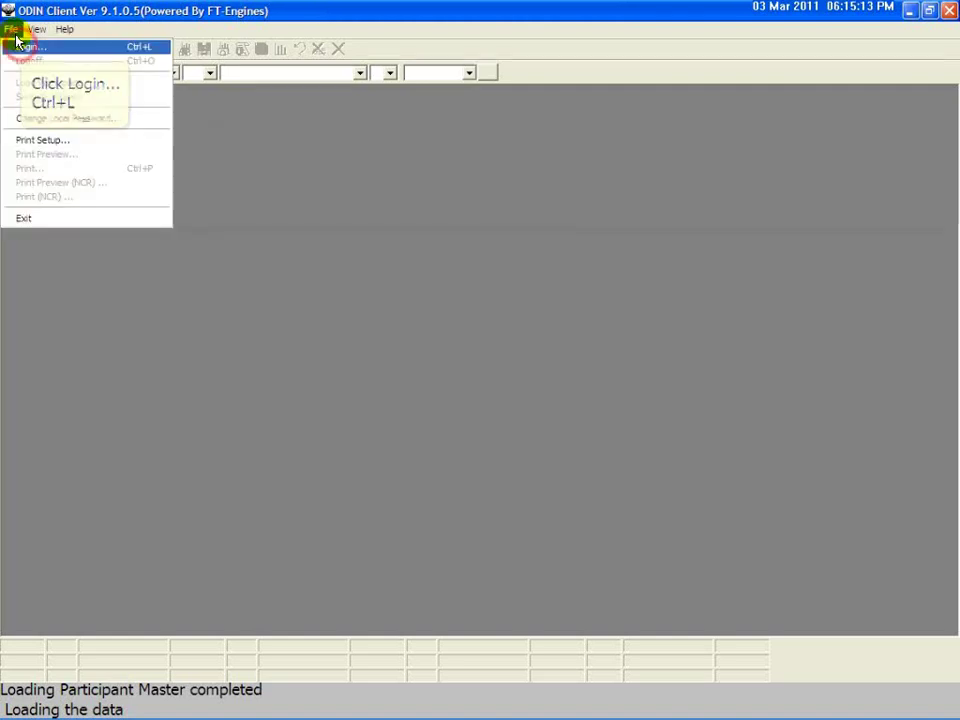
click(12, 47)
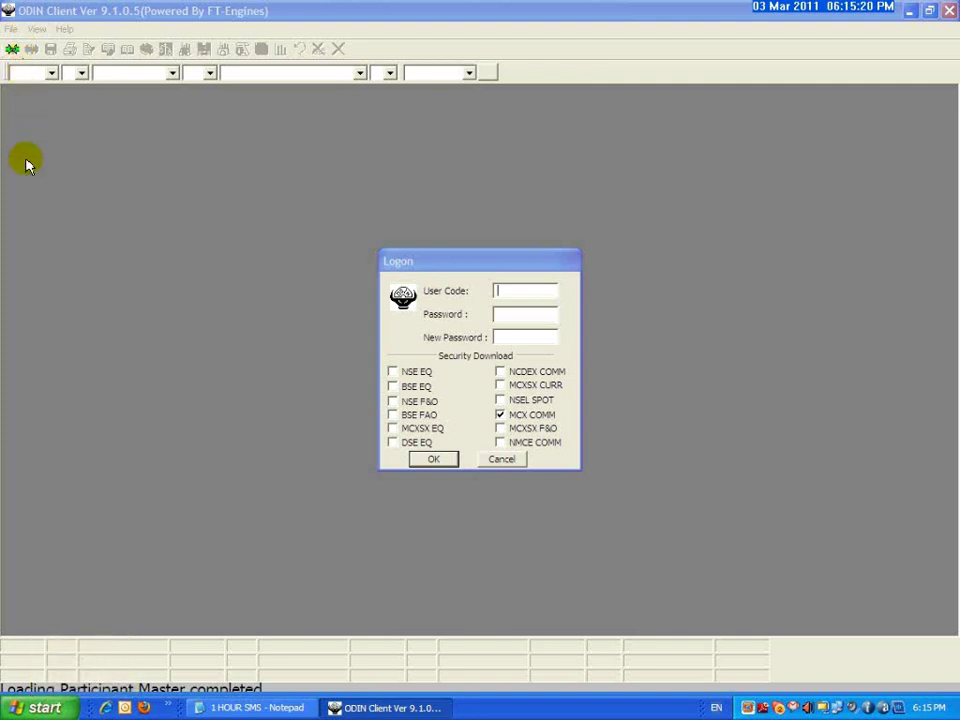
- Launch Notepad from the Run prompt and drag its window to the screen centre
click(33, 706)
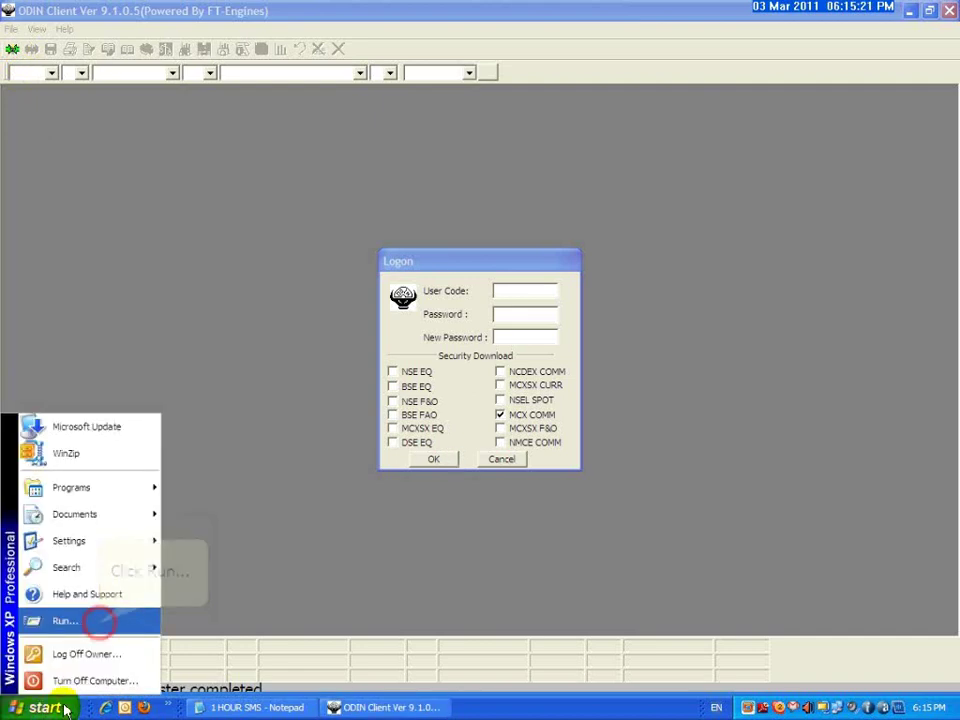
click(100, 621)
text(n)
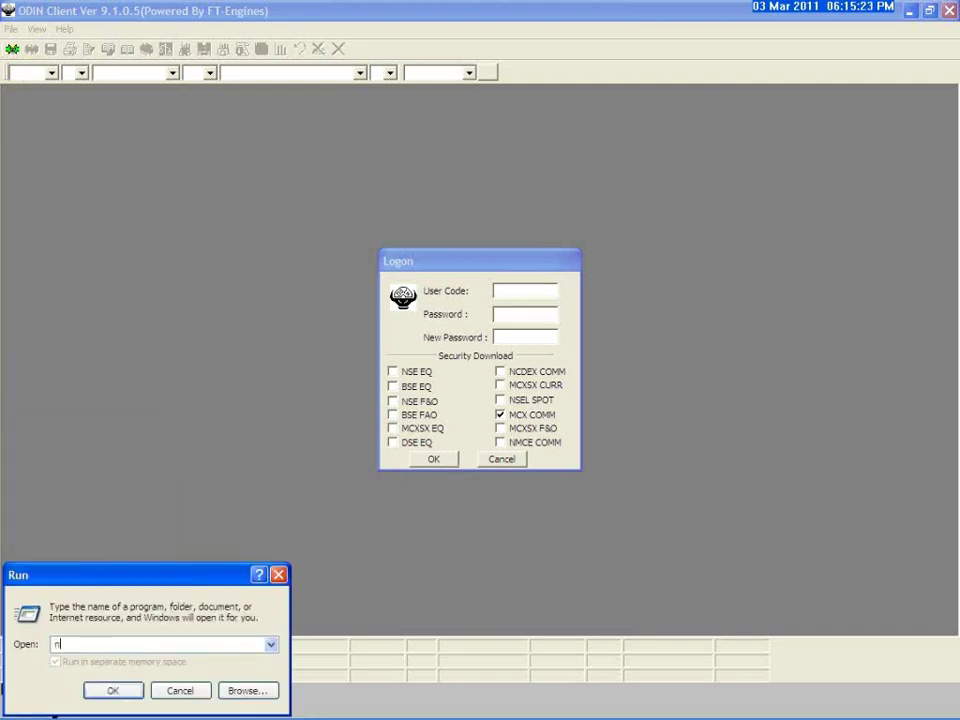
text(ote pad)
key(Return)
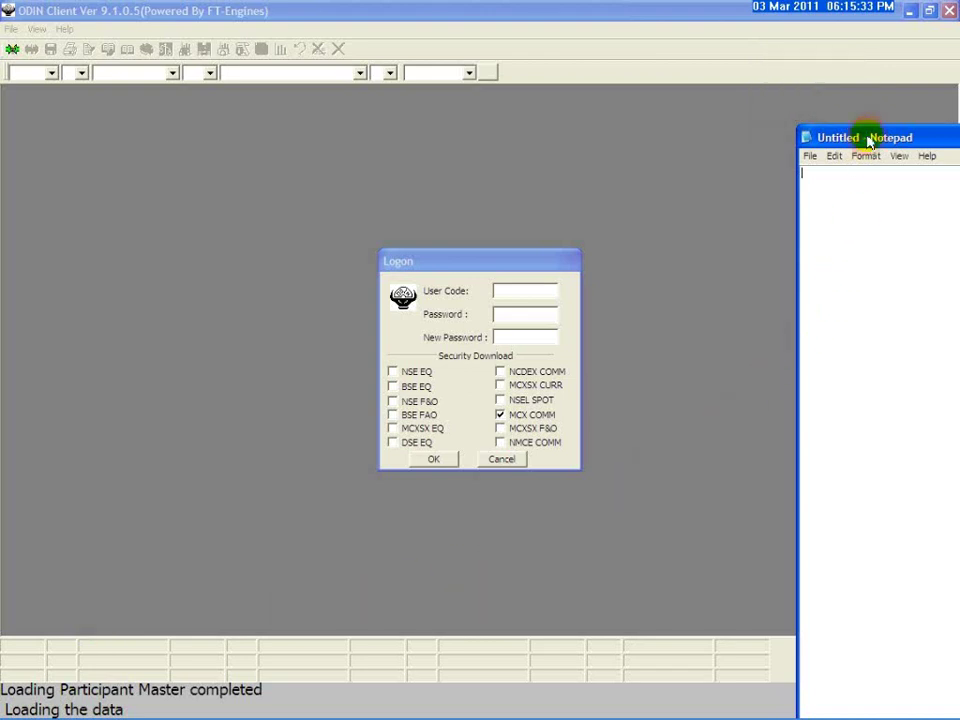
drag(868, 141, 246, 130)
- Type 'login with your user id & password', then cancel closing to keep the note open unsaved
text(login w)
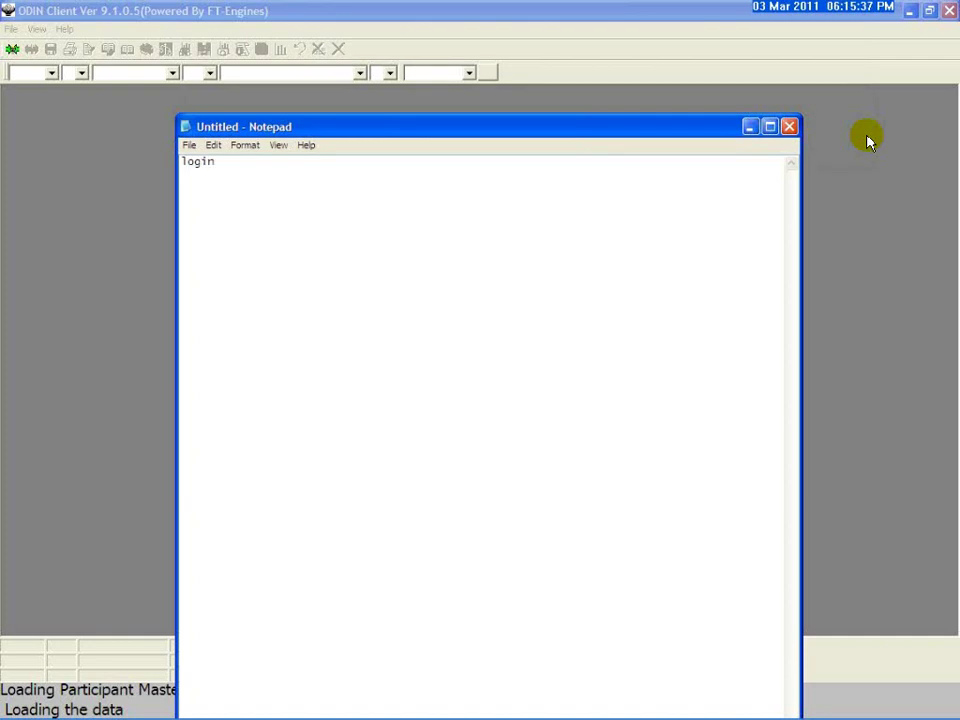
text(ith your user id)
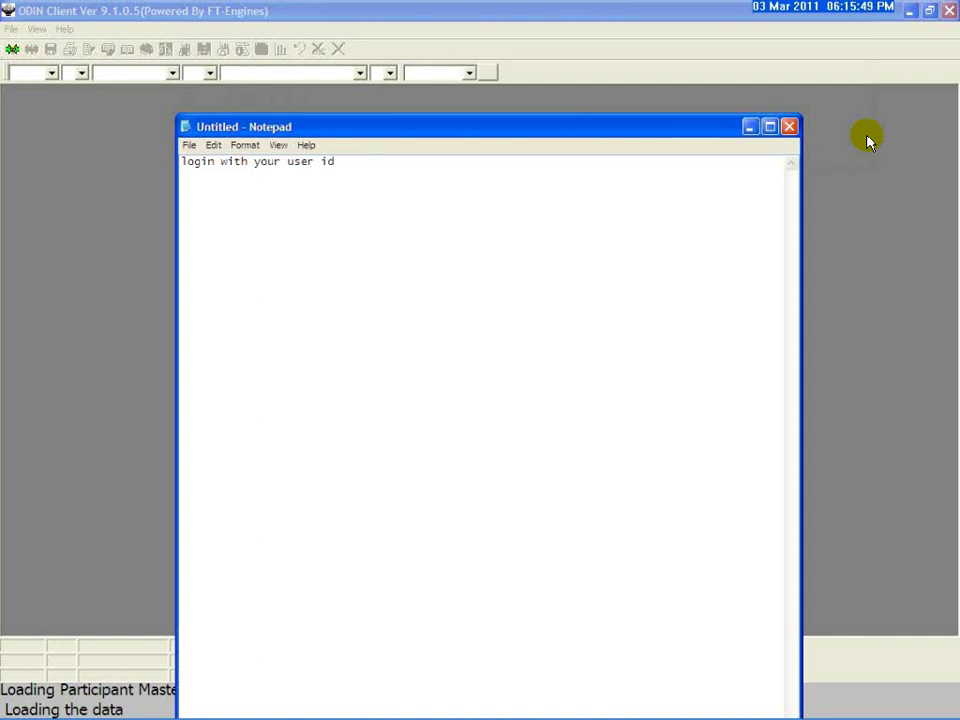
text( & password)
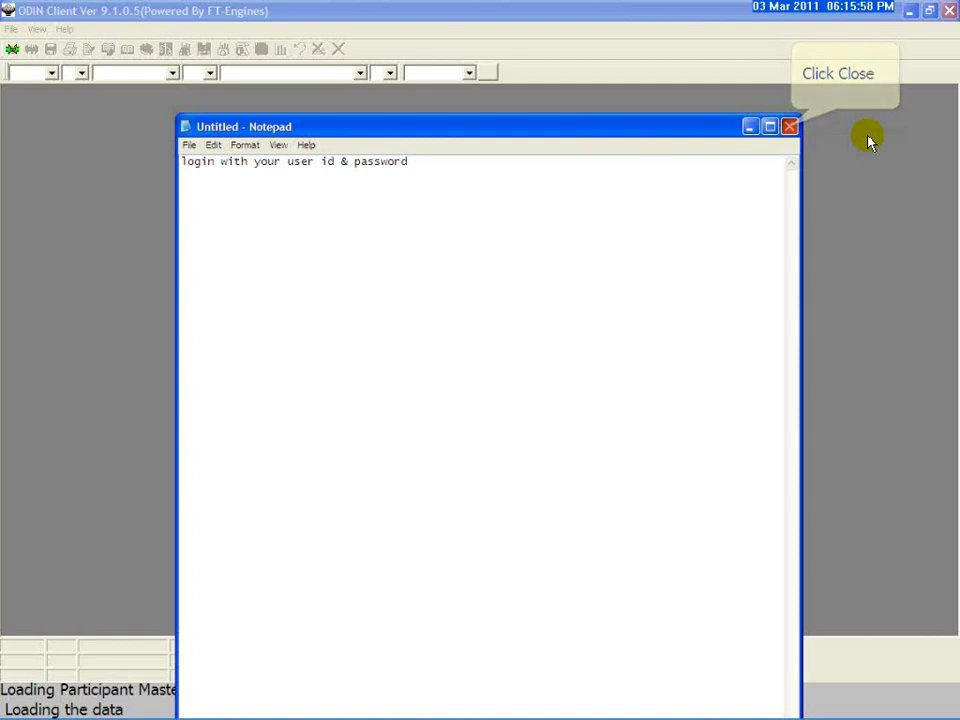
click(789, 127)
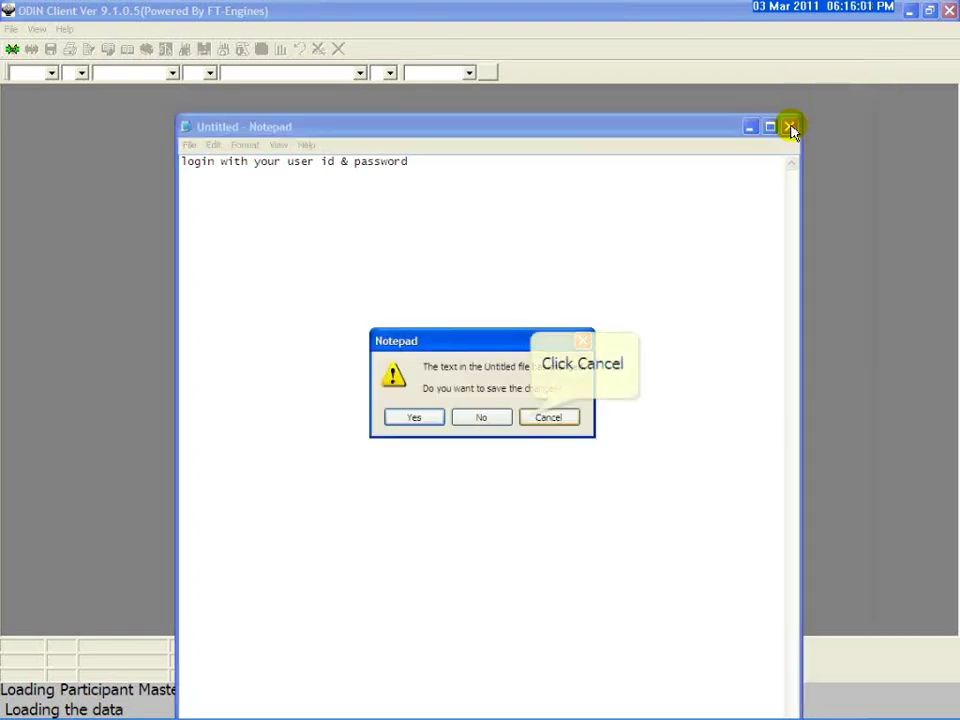
click(535, 418)
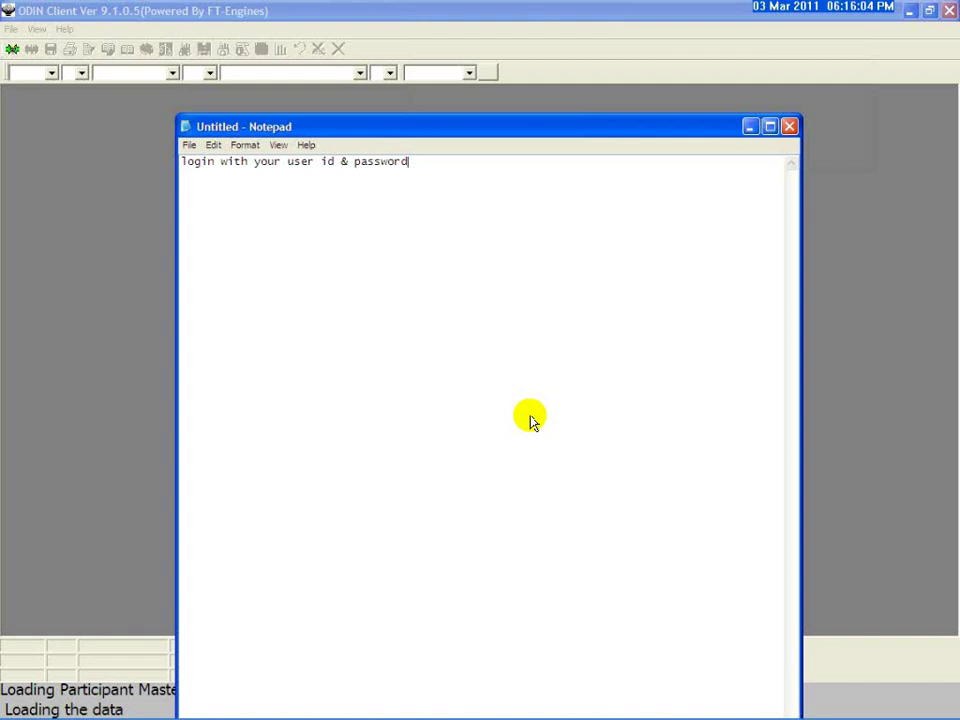